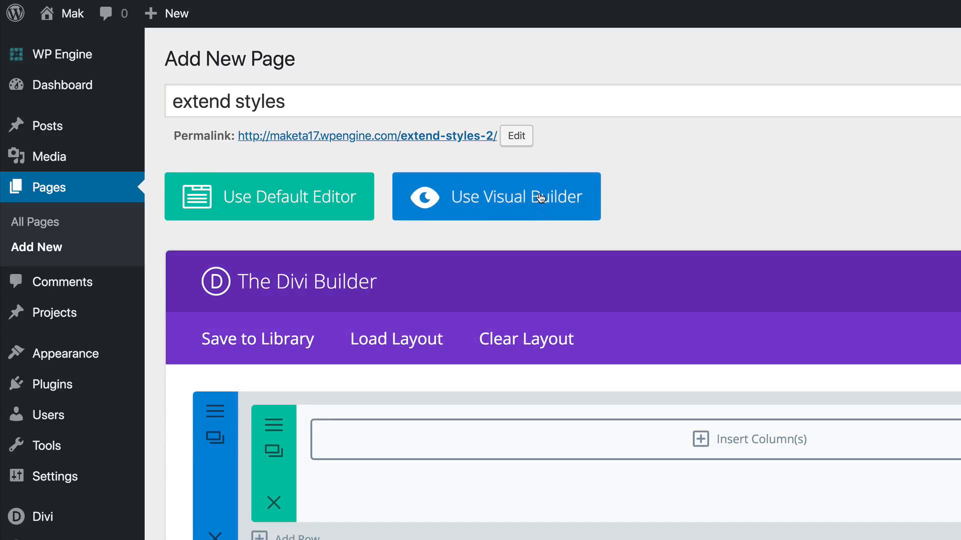
# Switch the new page to the Visual Builder and load the premade Web Agency Landing Page layout.
pyautogui.click(541, 201)
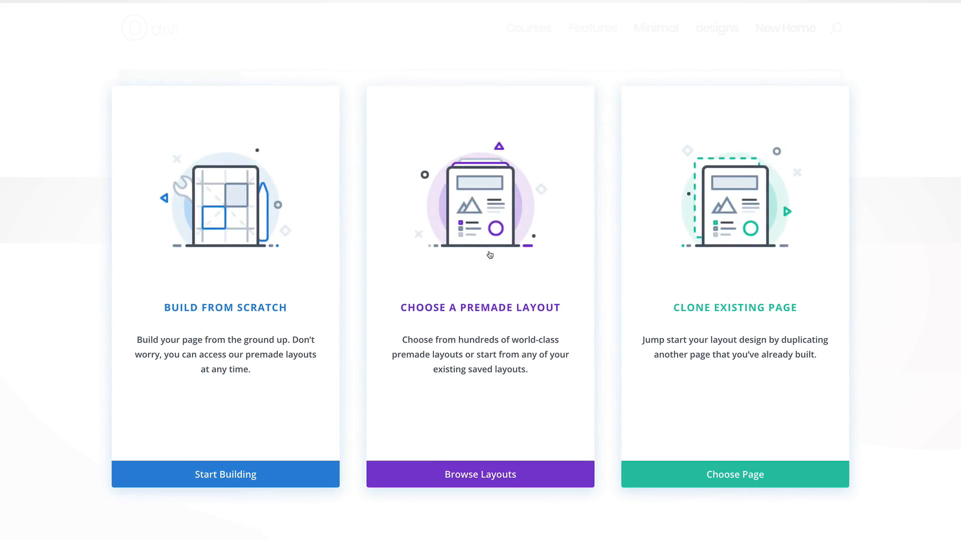
pyautogui.click(486, 312)
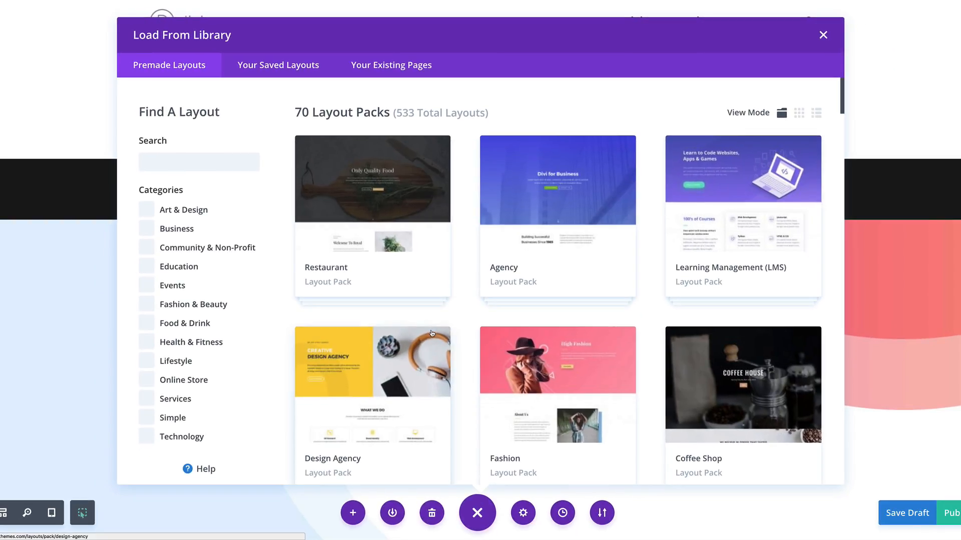
pyautogui.scroll(-2, 488, 344)
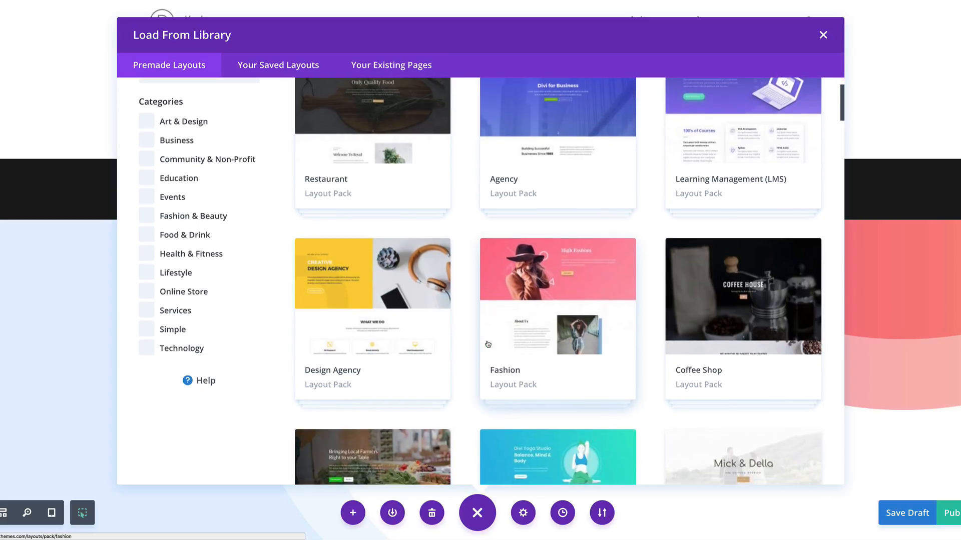
pyautogui.scroll(-5, 488, 345)
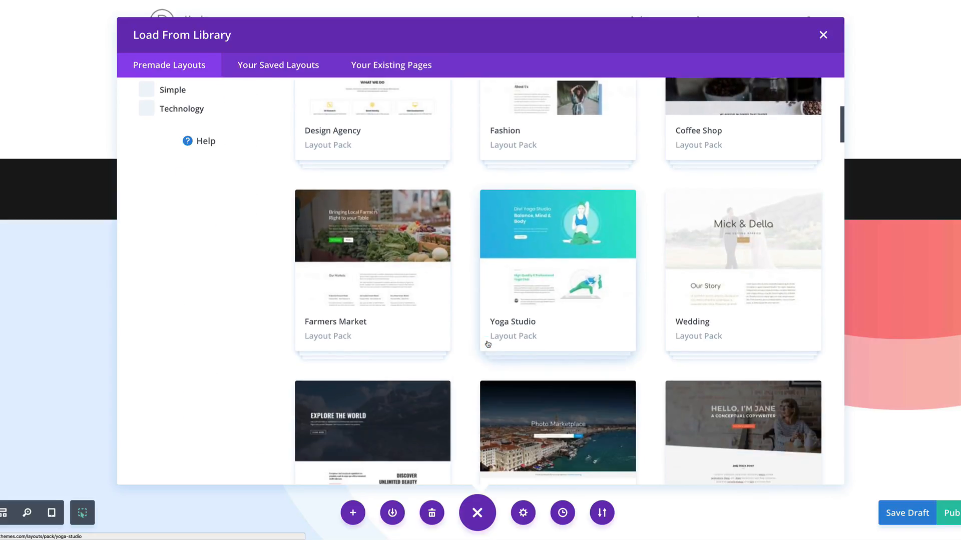
pyautogui.scroll(-8, 488, 345)
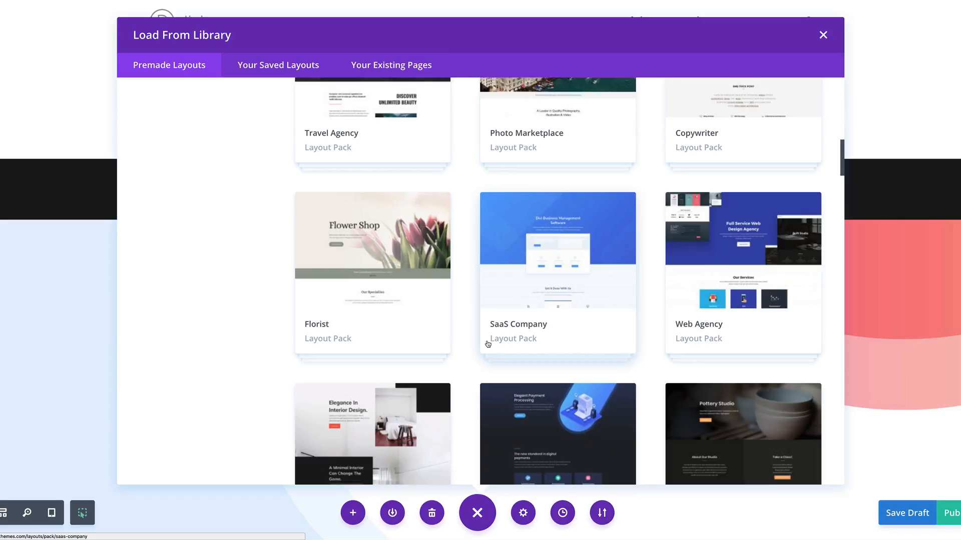
pyautogui.scroll(-2, 488, 344)
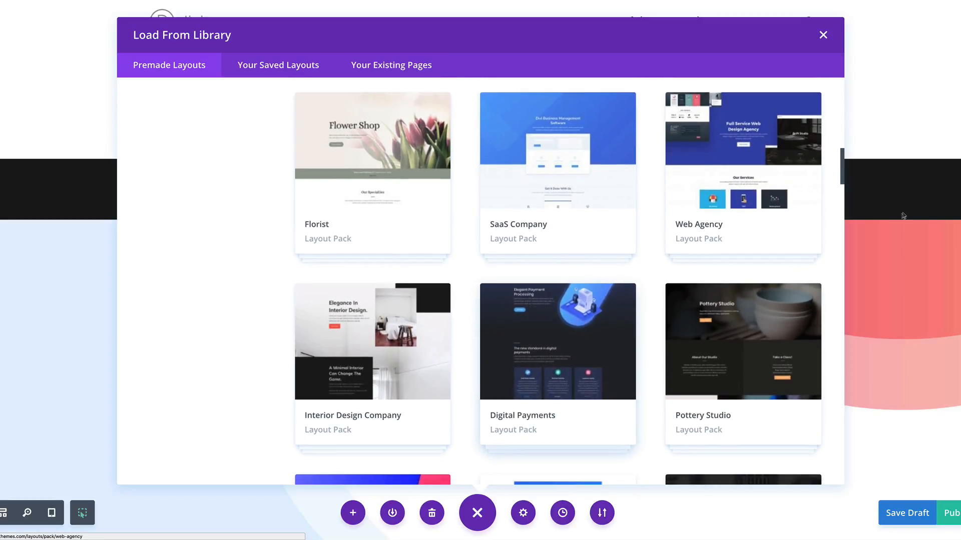
pyautogui.click(751, 193)
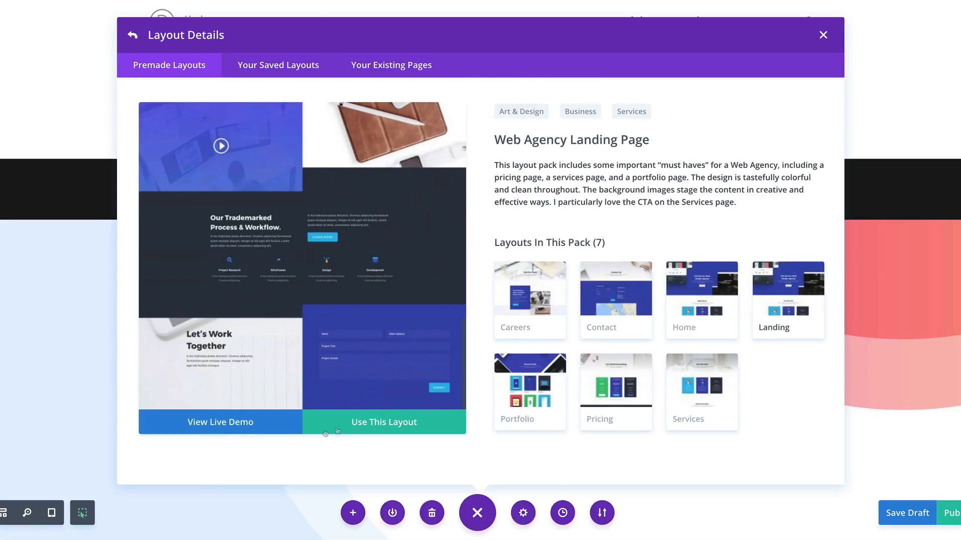
pyautogui.click(406, 426)
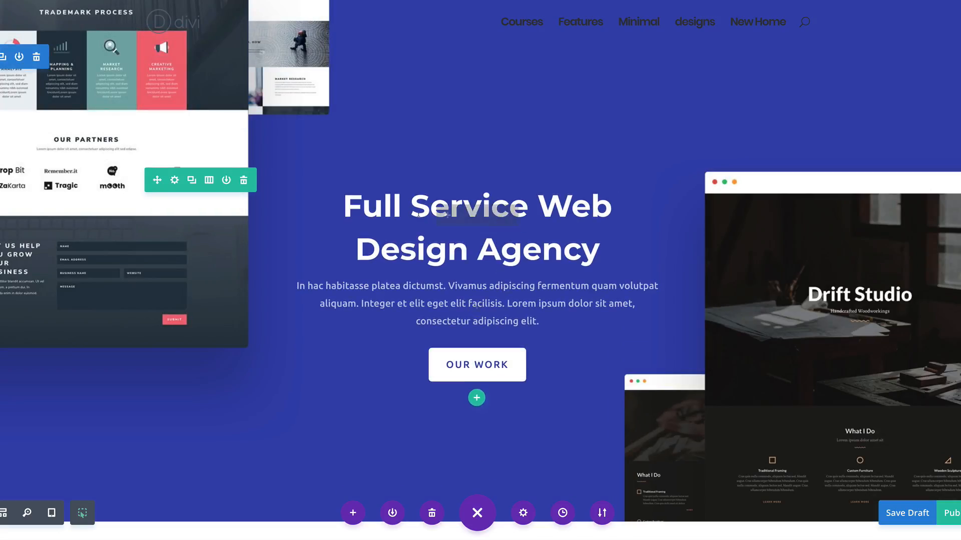
# Set the SEO blurb's body text color in the Our Services section to the saved orange #f09d51.
pyautogui.scroll(-10, 476, 309)
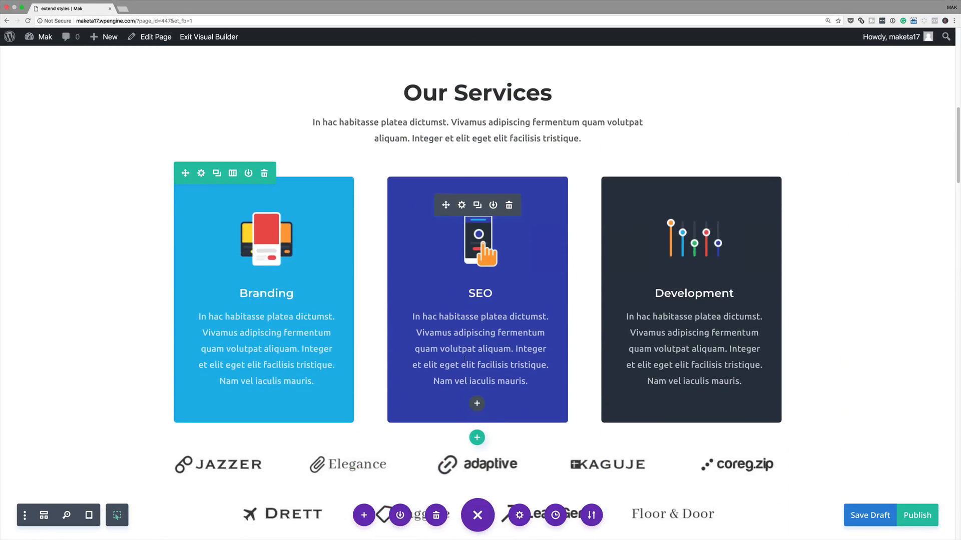
pyautogui.scroll(-7, 563, 389)
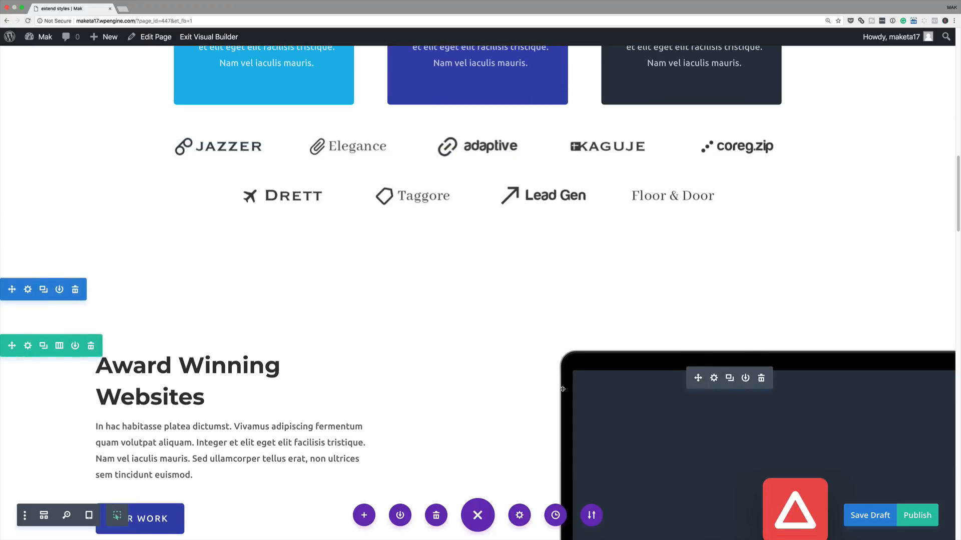
pyautogui.scroll(-1, 514, 381)
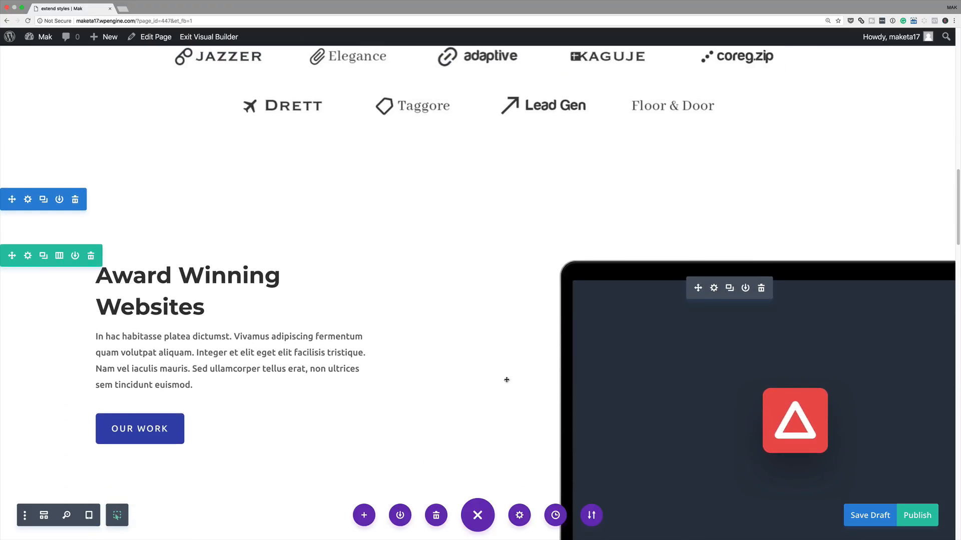
pyautogui.scroll(2, 507, 380)
pyautogui.scroll(7, 507, 379)
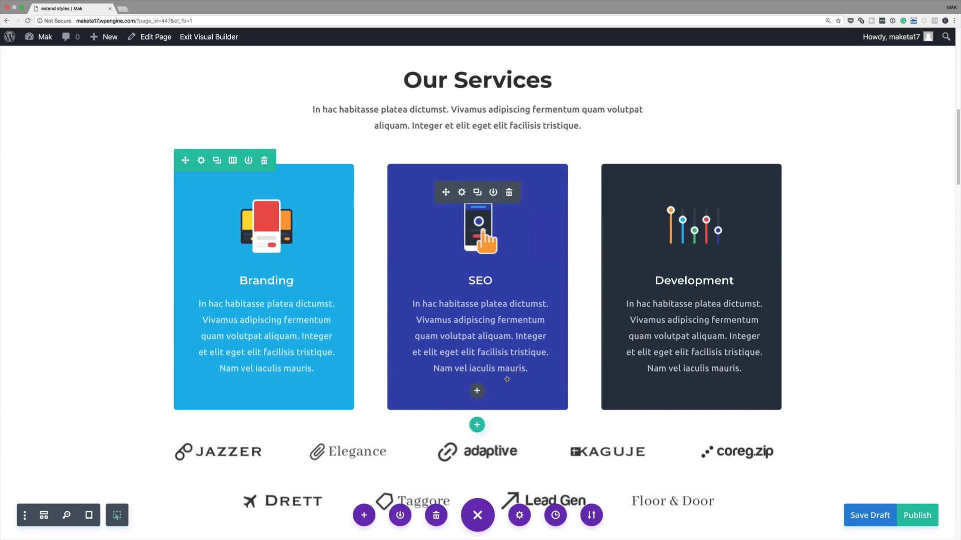
pyautogui.scroll(1, 464, 198)
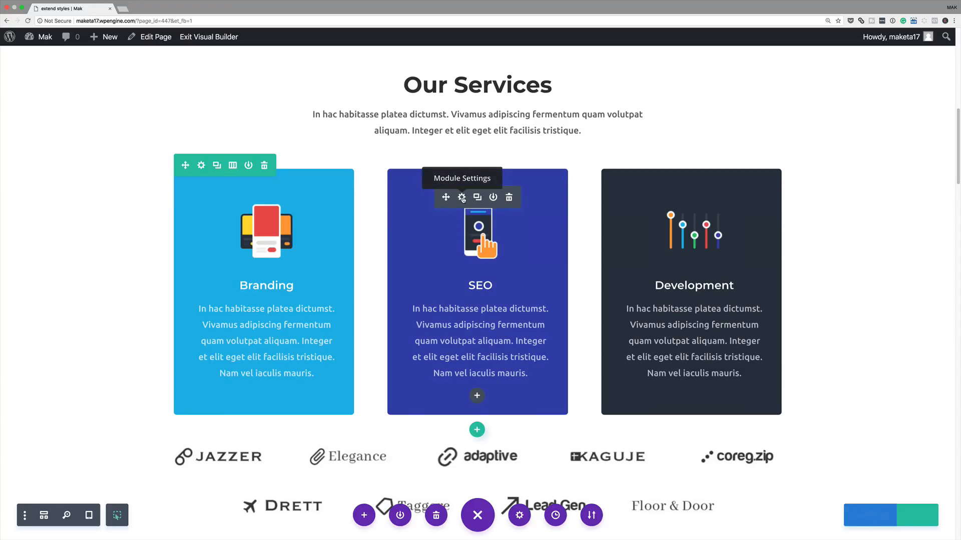
pyautogui.click(461, 197)
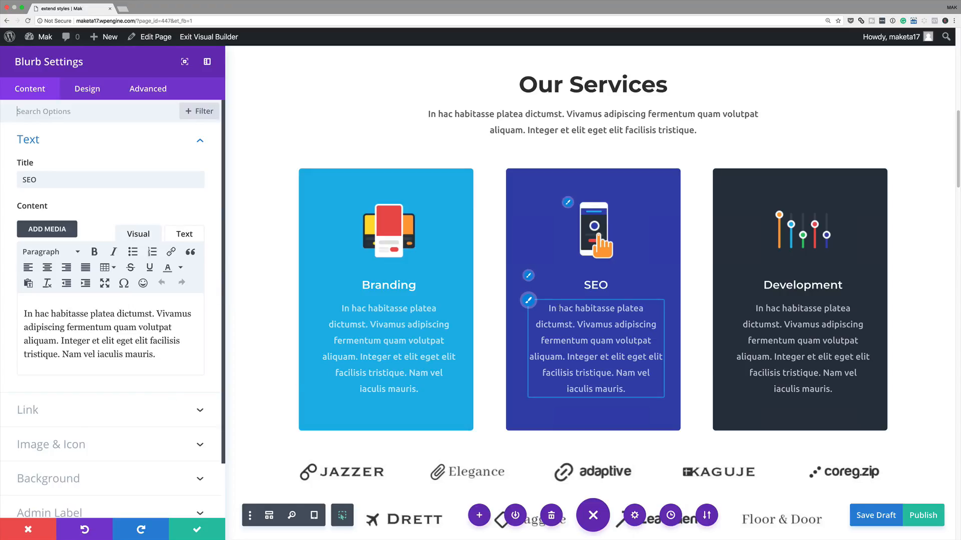
pyautogui.click(529, 301)
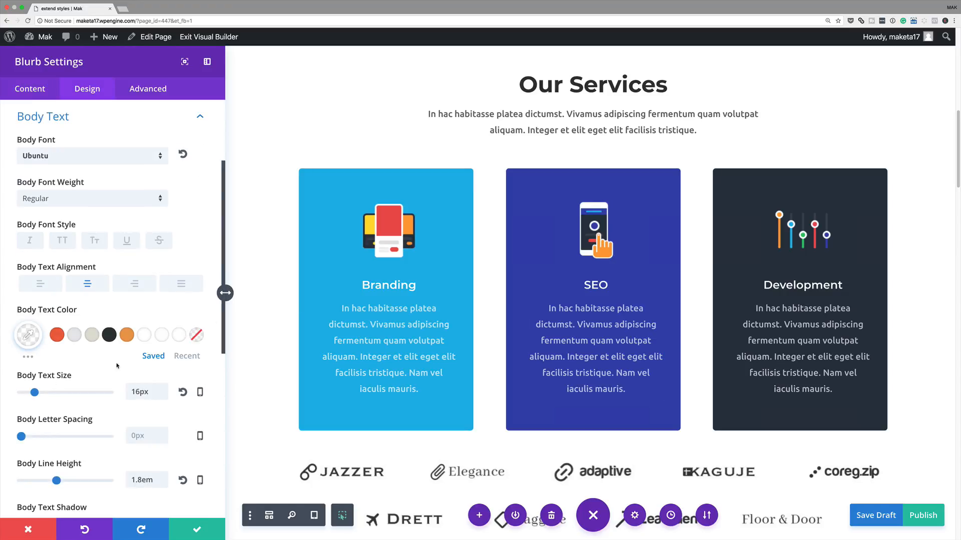
pyautogui.click(128, 338)
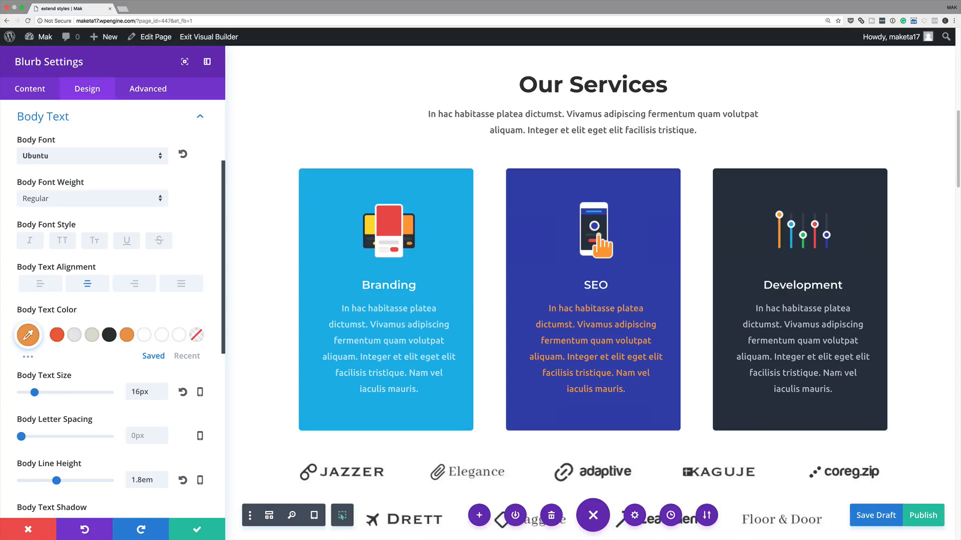
pyautogui.press('super+s')
# Extend the SEO blurb's orange body text color to all blurbs throughout this row.
pyautogui.rightClick(48, 313)
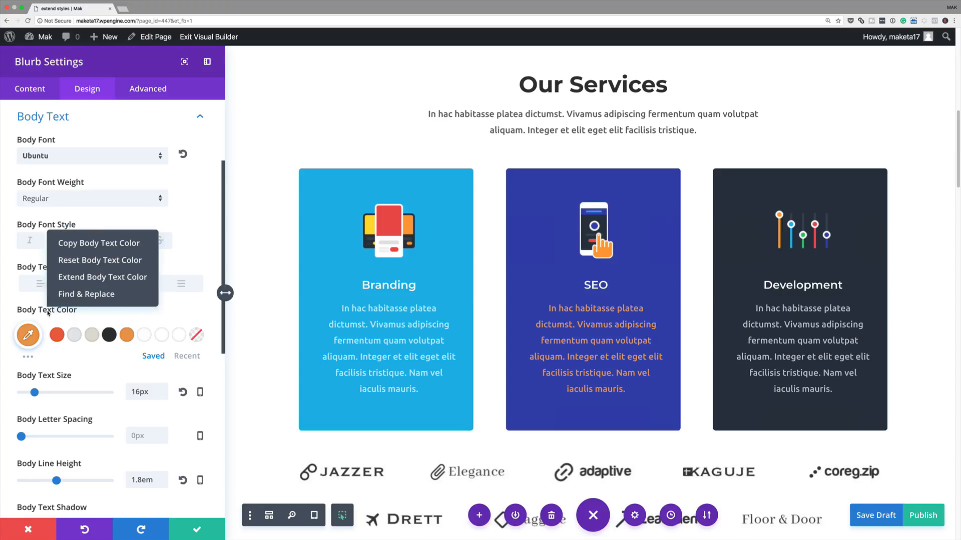
pyautogui.click(99, 279)
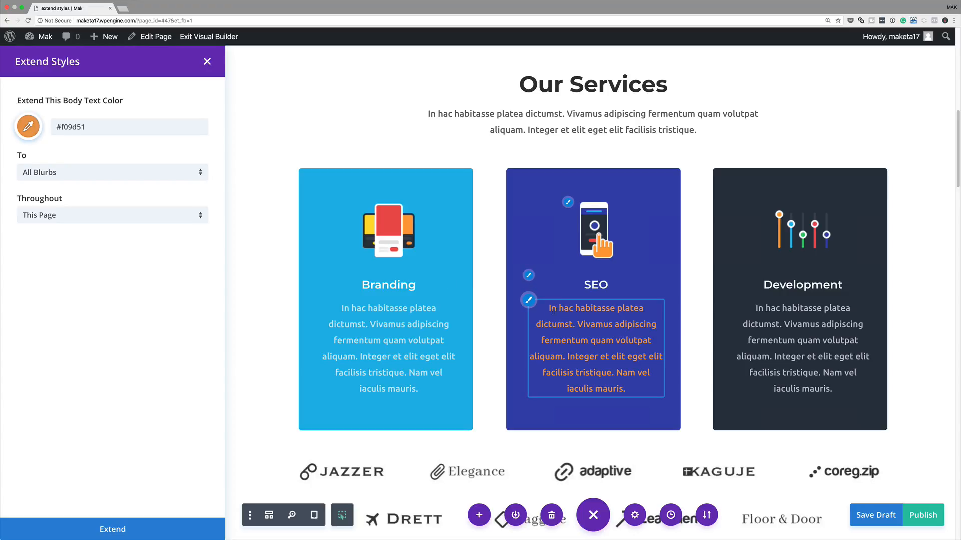
pyautogui.scroll(-9, 551, 309)
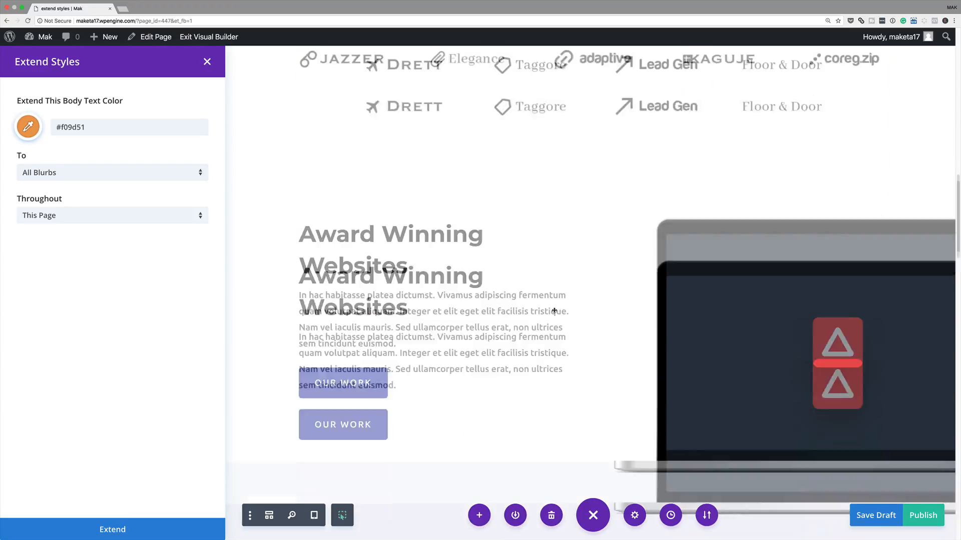
pyautogui.scroll(-8, 557, 307)
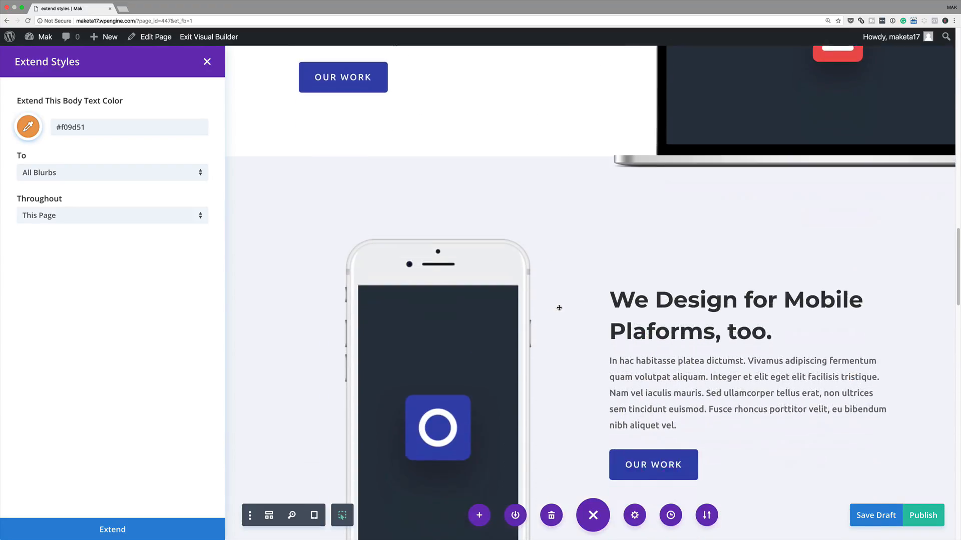
pyautogui.scroll(3, 588, 316)
pyautogui.scroll(14, 587, 317)
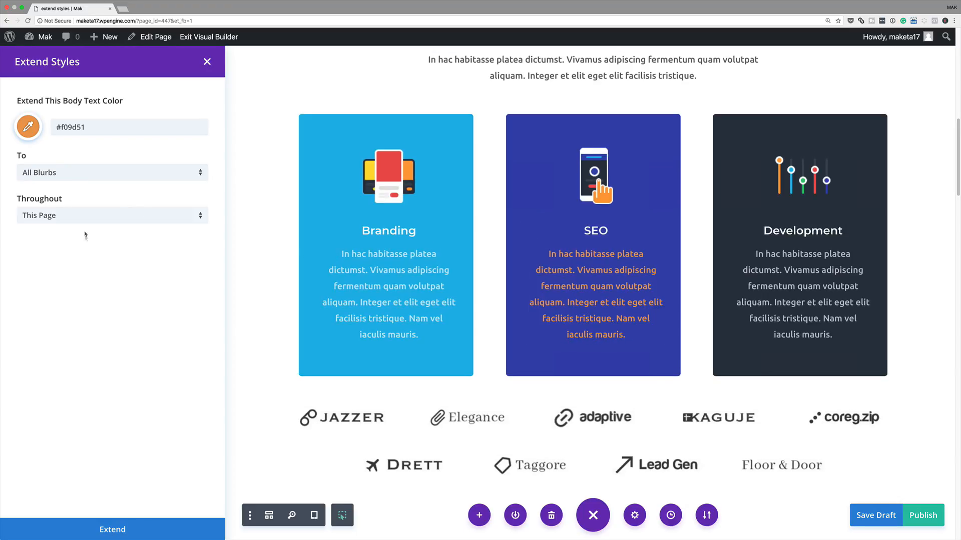
pyautogui.click(68, 217)
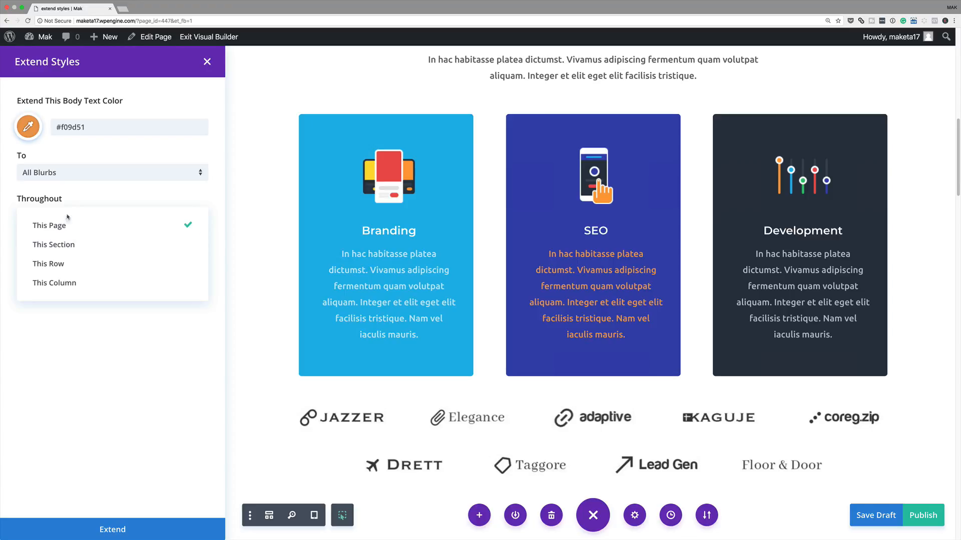
pyautogui.click(68, 265)
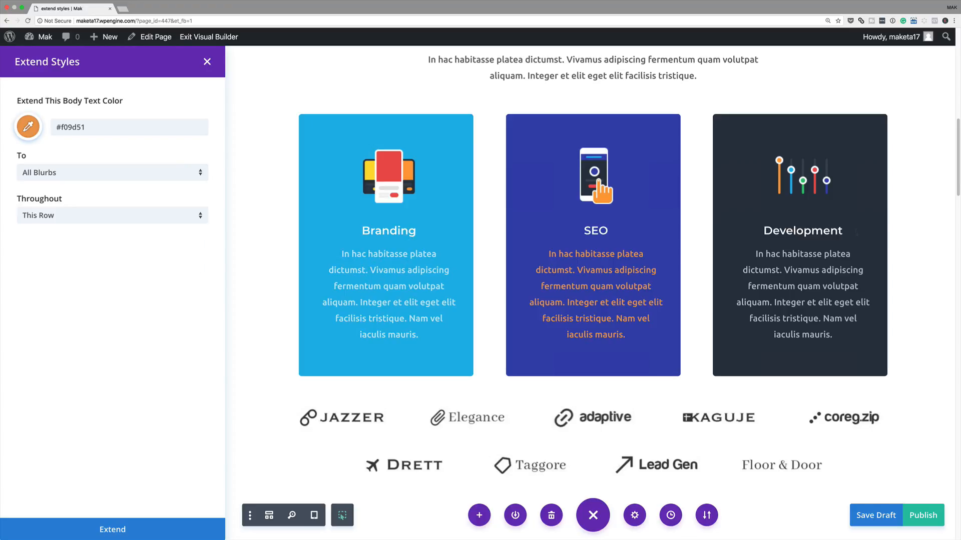
pyautogui.click(112, 530)
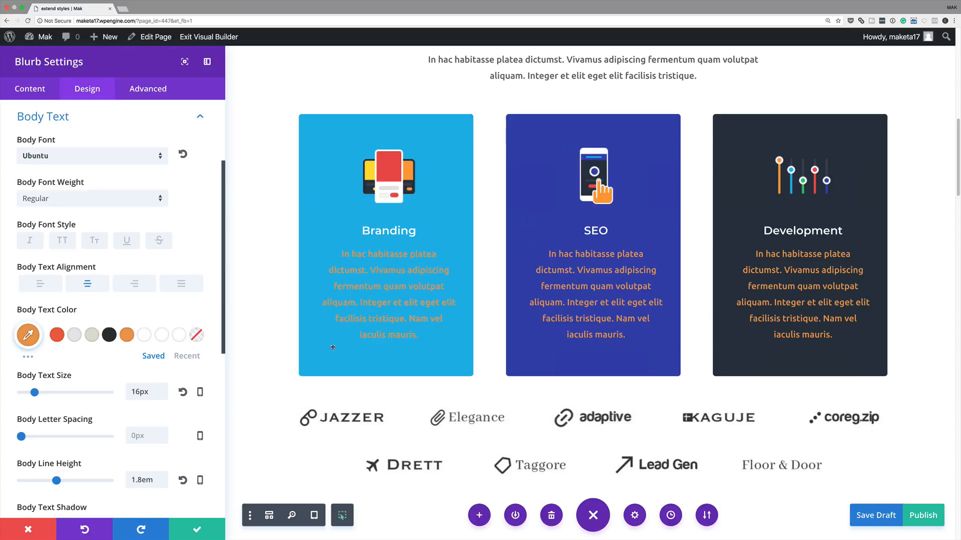
# Try white (#ffffff) as the SEO blurb's body text color, undo the blurb color changes, and close the blurb settings.
pyautogui.click(181, 335)
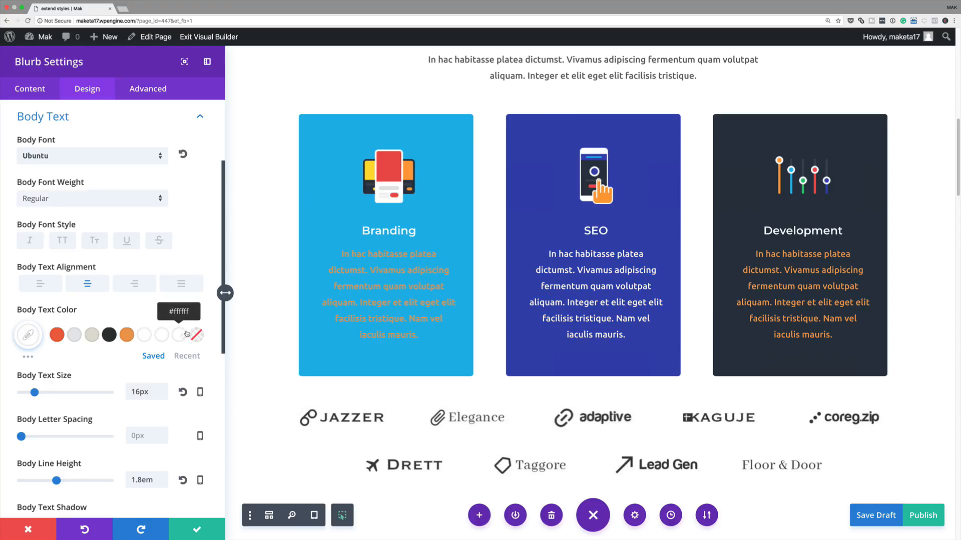
pyautogui.press('super+z')
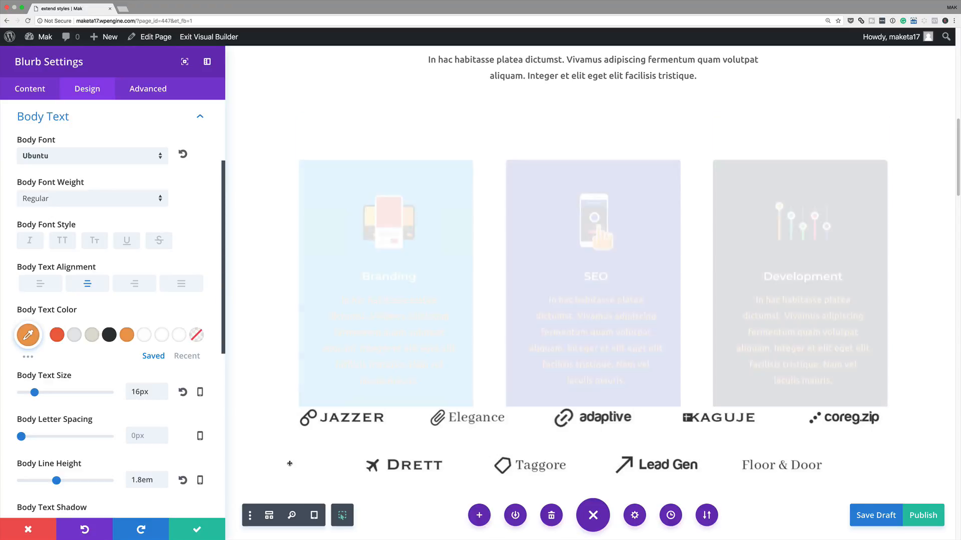
pyautogui.press('super+z')
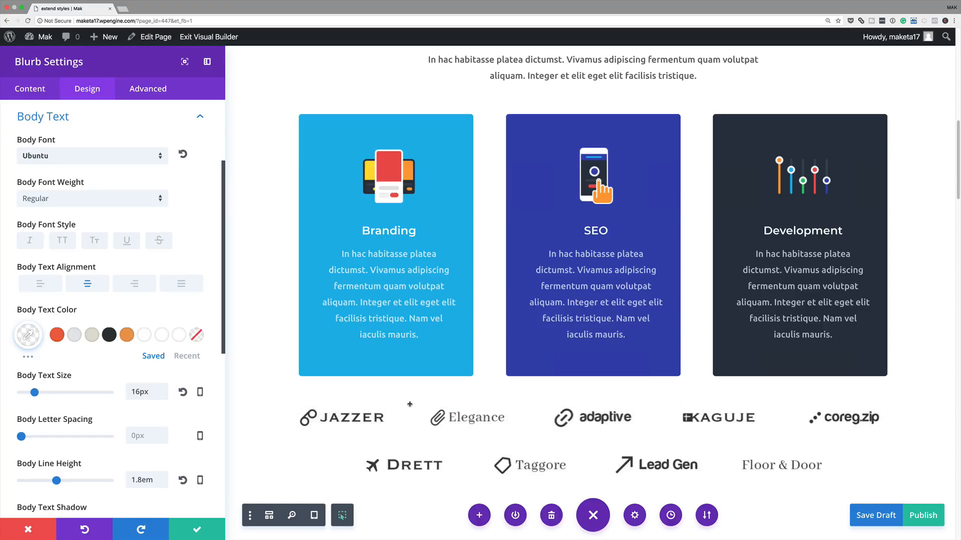
pyautogui.click(30, 527)
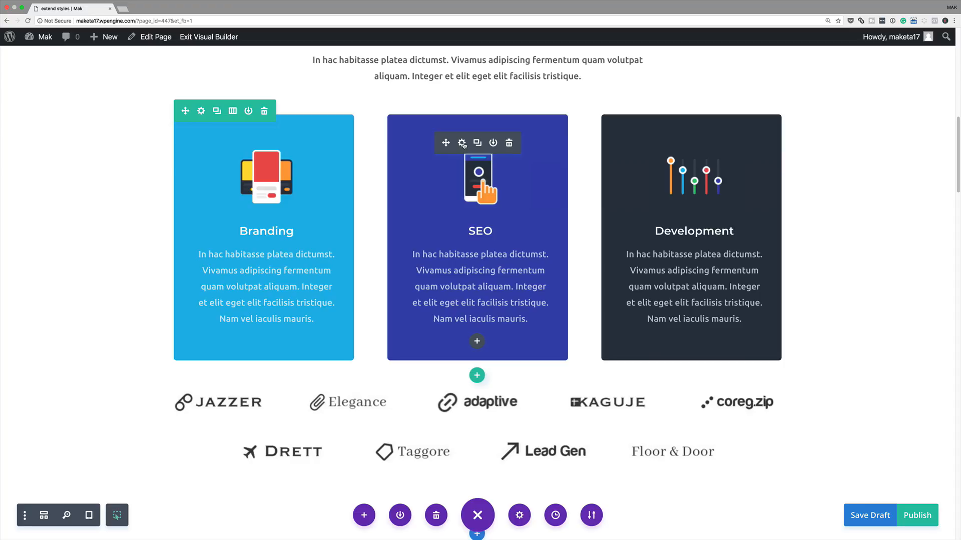
# Open the Heading 2 text design options of the Our Services text module.
pyautogui.scroll(5, 515, 222)
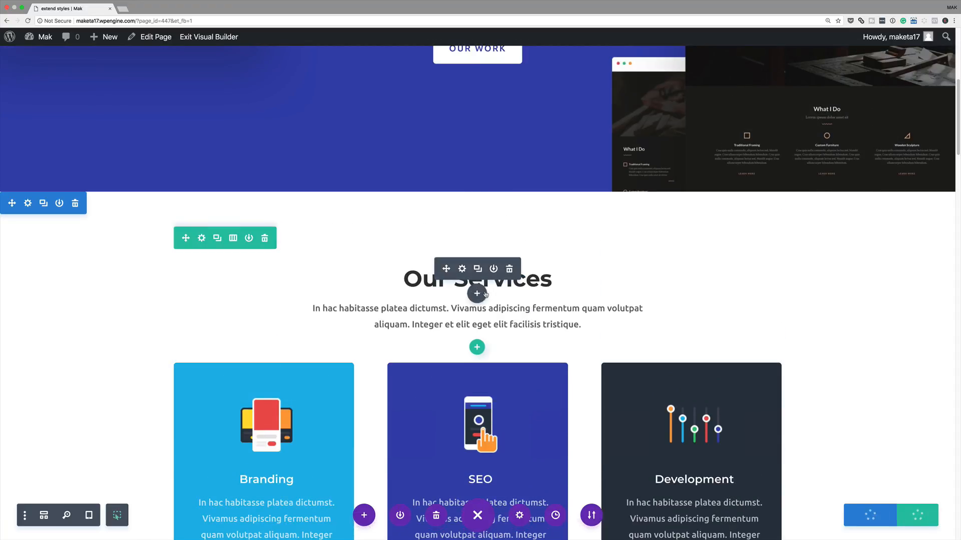
pyautogui.click(461, 270)
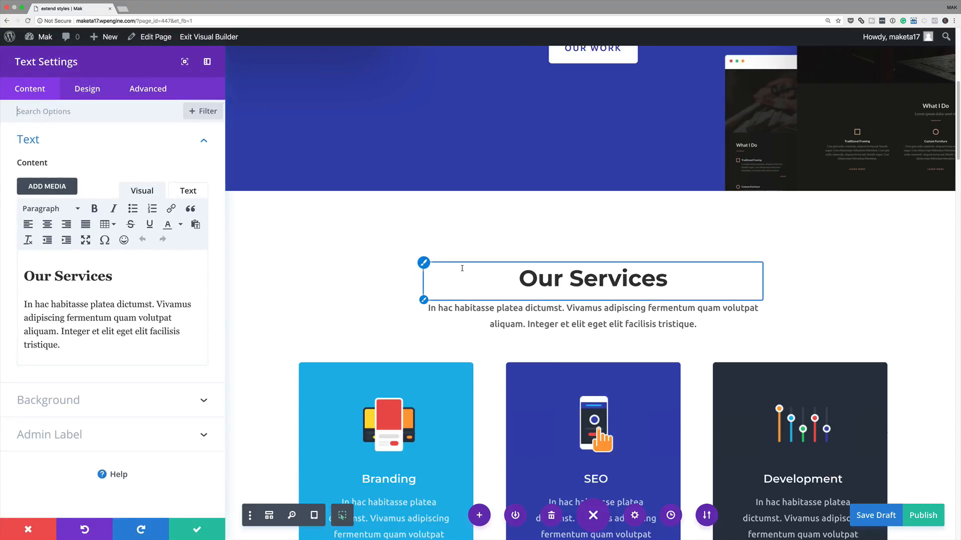
pyautogui.click(116, 276)
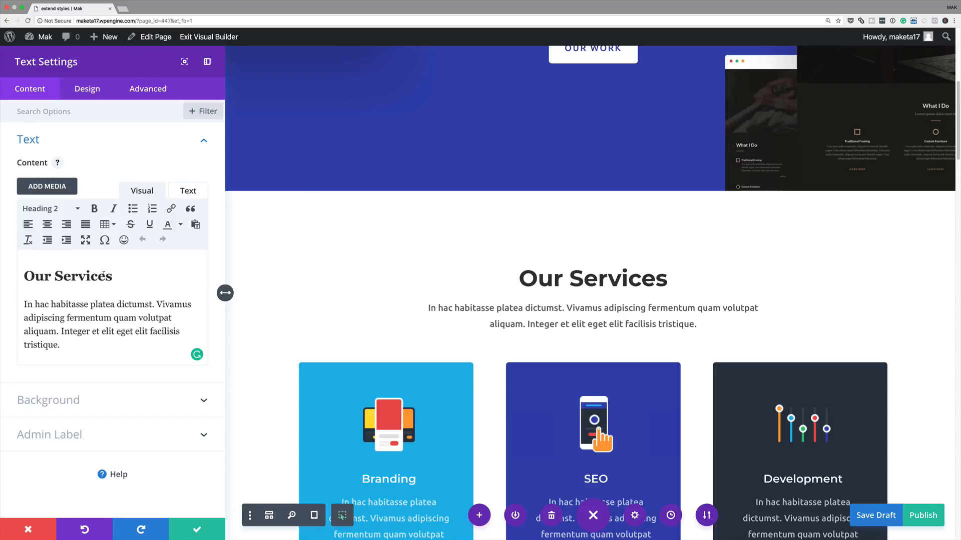
pyautogui.moveTo(114, 276); pyautogui.dragTo(106, 276)
pyautogui.click(91, 92)
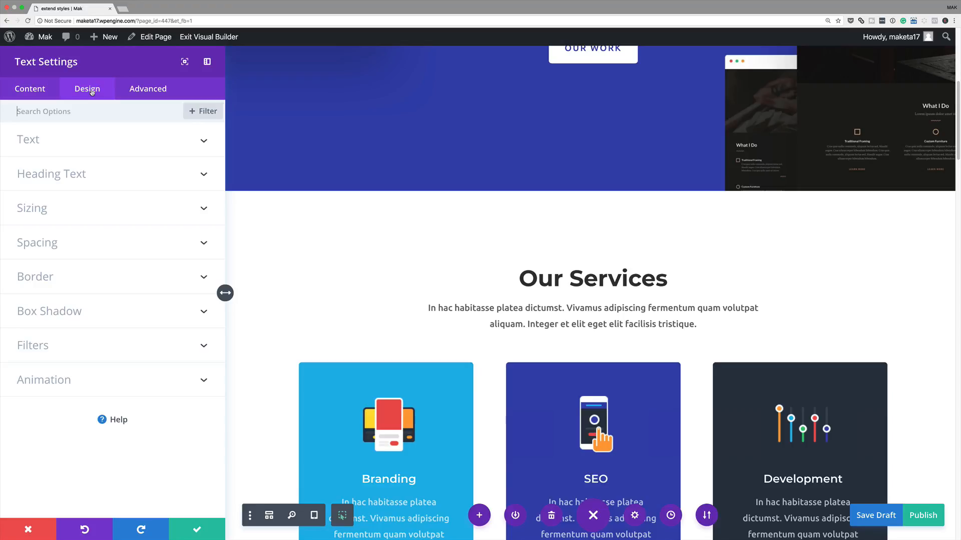
pyautogui.moveTo(526, 294)
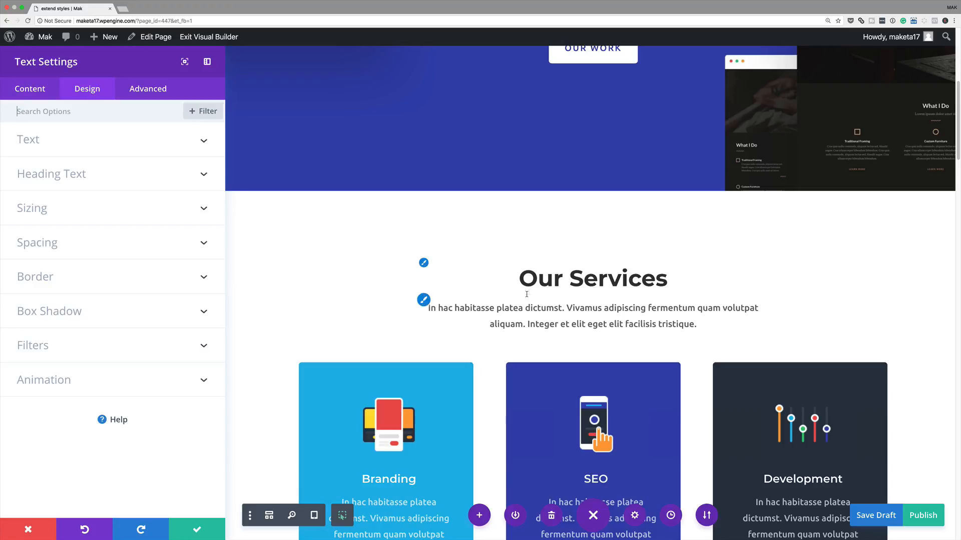
pyautogui.click(425, 264)
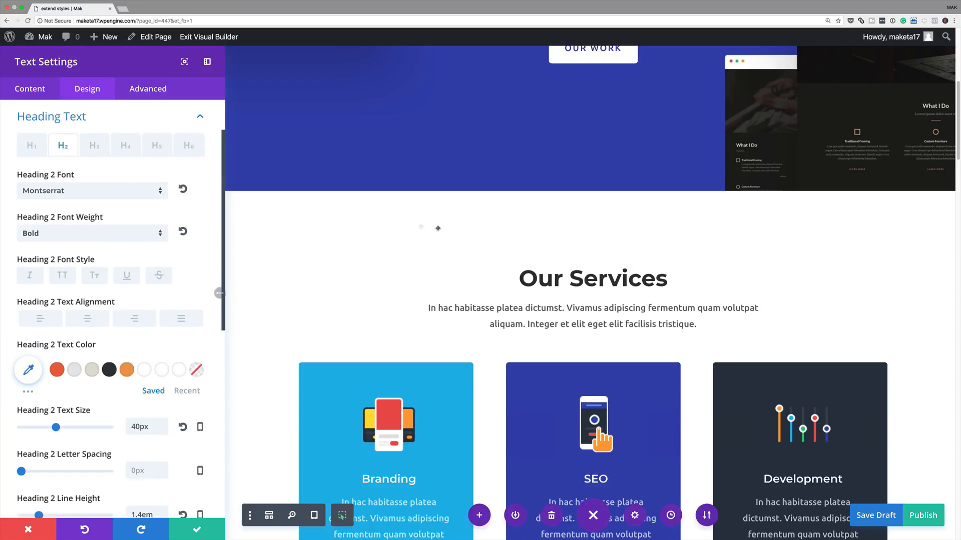
# Give the Our Services Heading 2 the saved dark swatch as text color and a text size of 34px.
pyautogui.moveTo(613, 290)
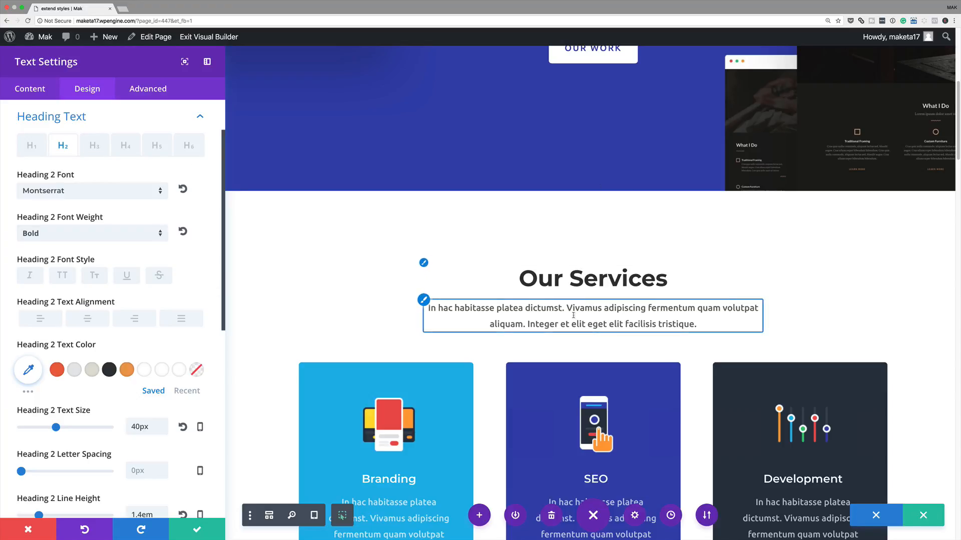
pyautogui.scroll(4, 573, 319)
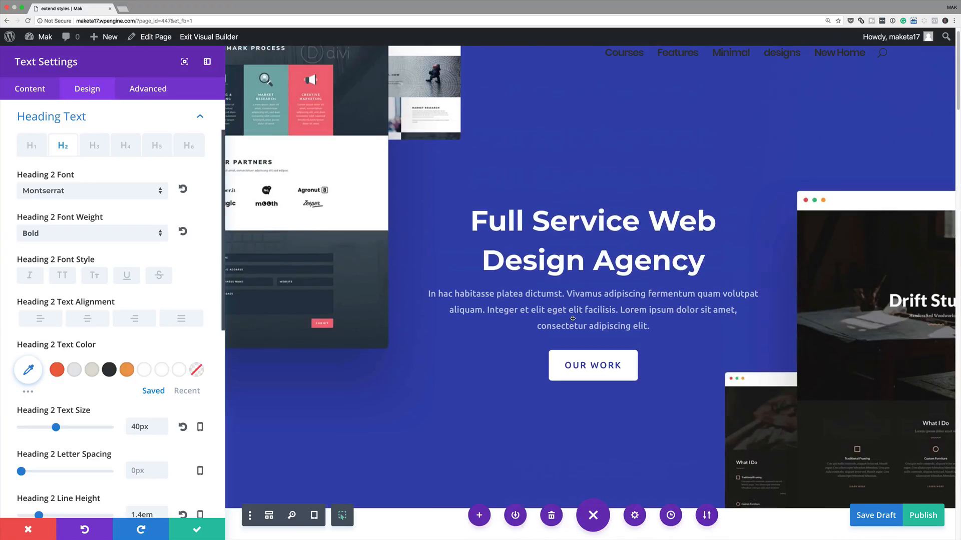
pyautogui.scroll(-8, 572, 318)
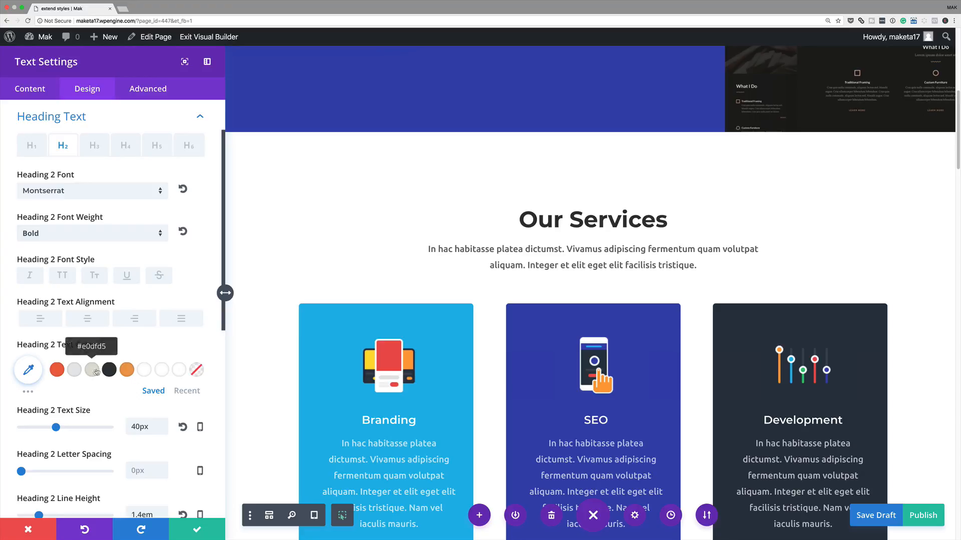
pyautogui.click(110, 370)
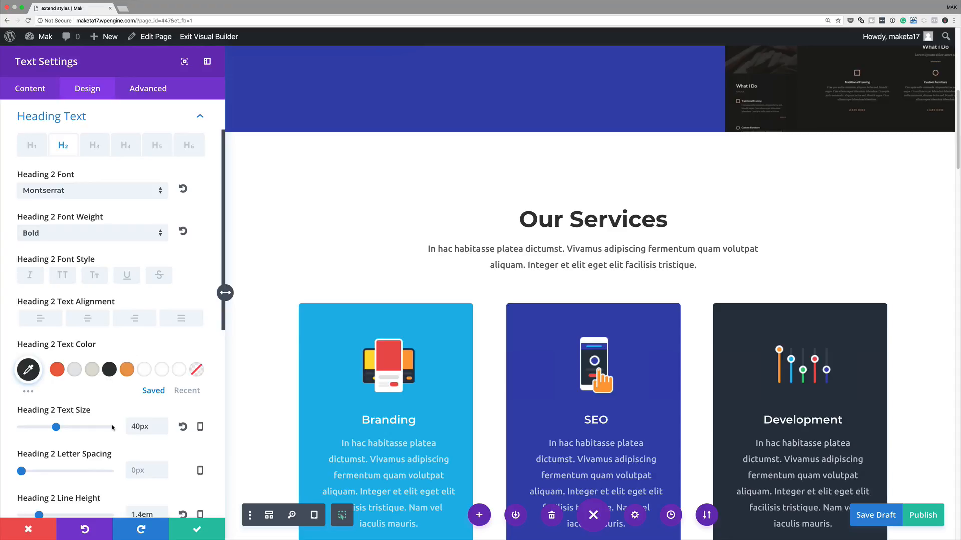
pyautogui.moveTo(56, 428); pyautogui.dragTo(51, 428)
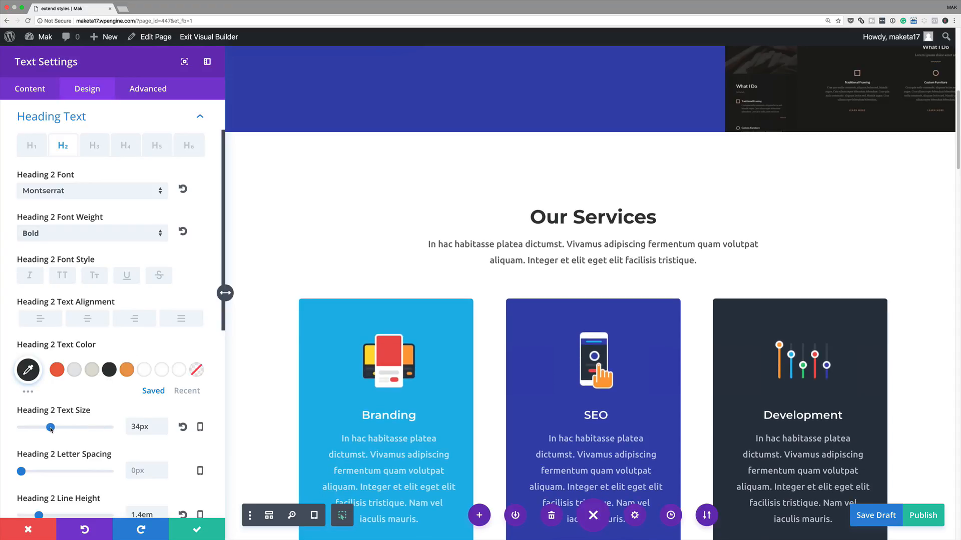
# Set the Our Services Heading 2 font to Poppins.
pyautogui.click(123, 192)
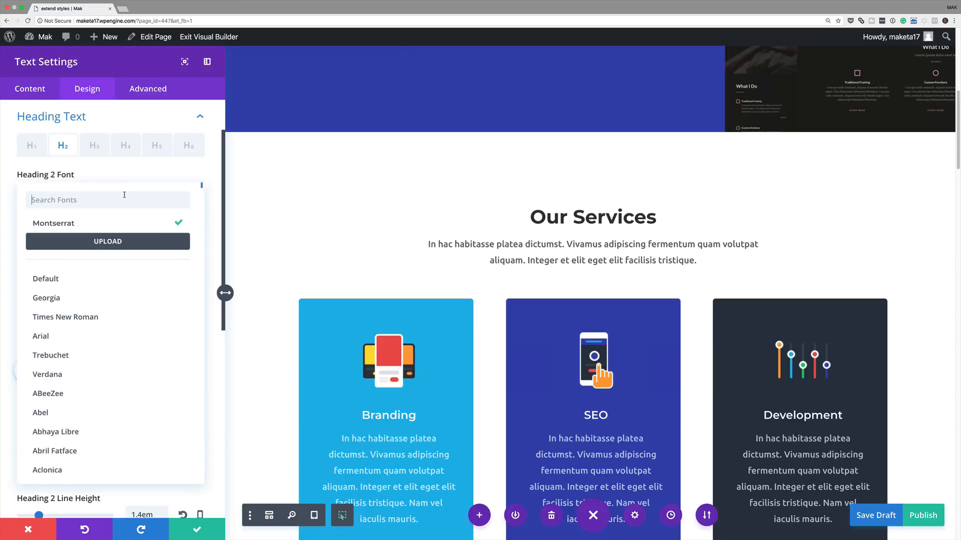
pyautogui.write('popp')
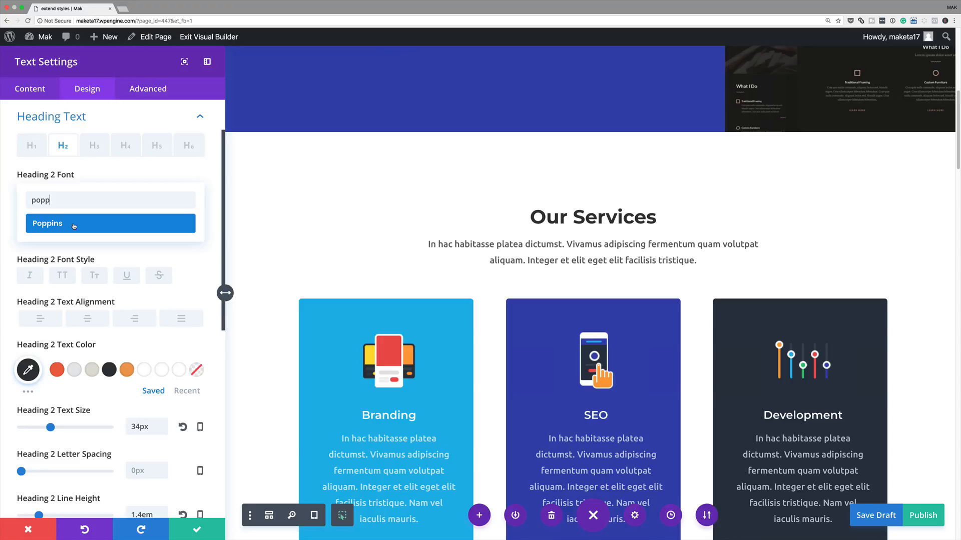
pyautogui.click(50, 221)
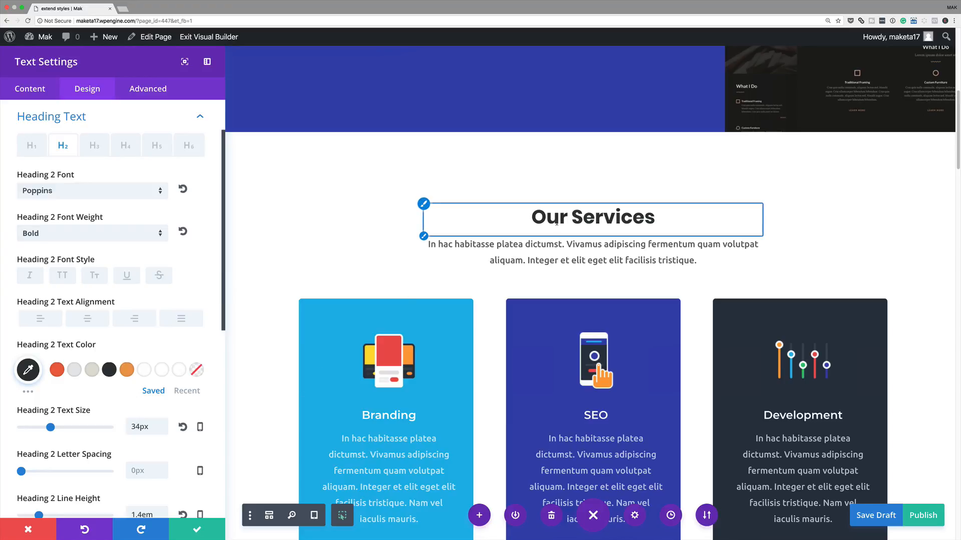
# Extend the Poppins Heading 2 font to all texts throughout this page, check the other section headings, and save the text module's settings.
pyautogui.rightClick(67, 176)
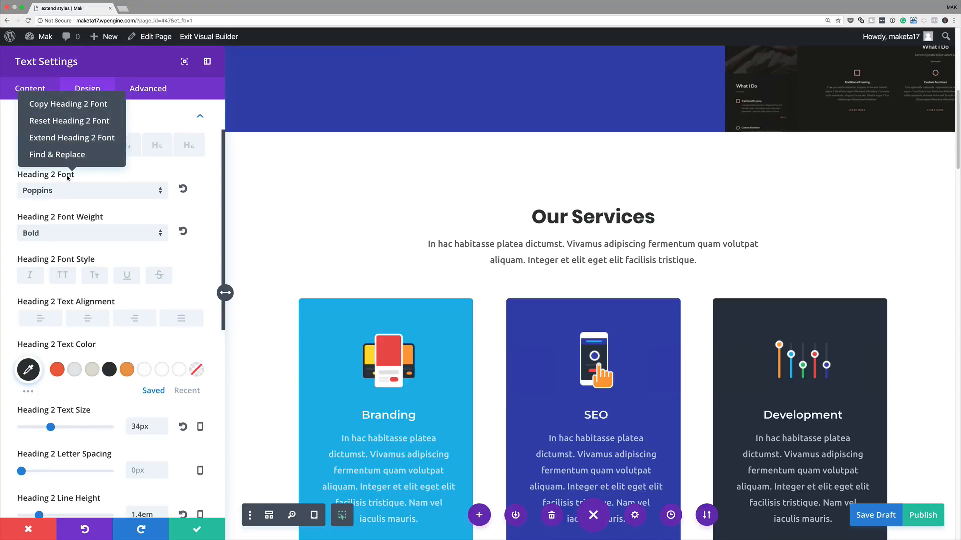
pyautogui.click(80, 142)
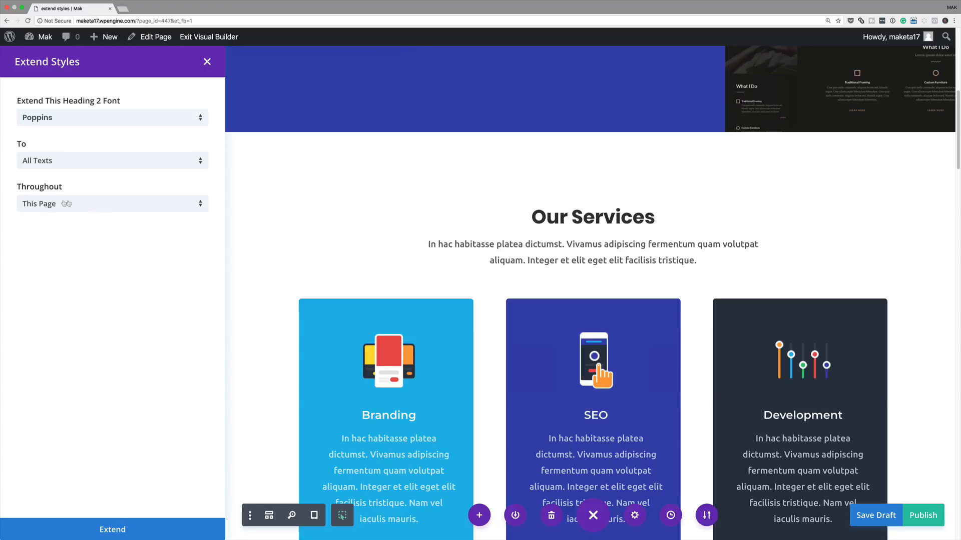
pyautogui.click(113, 529)
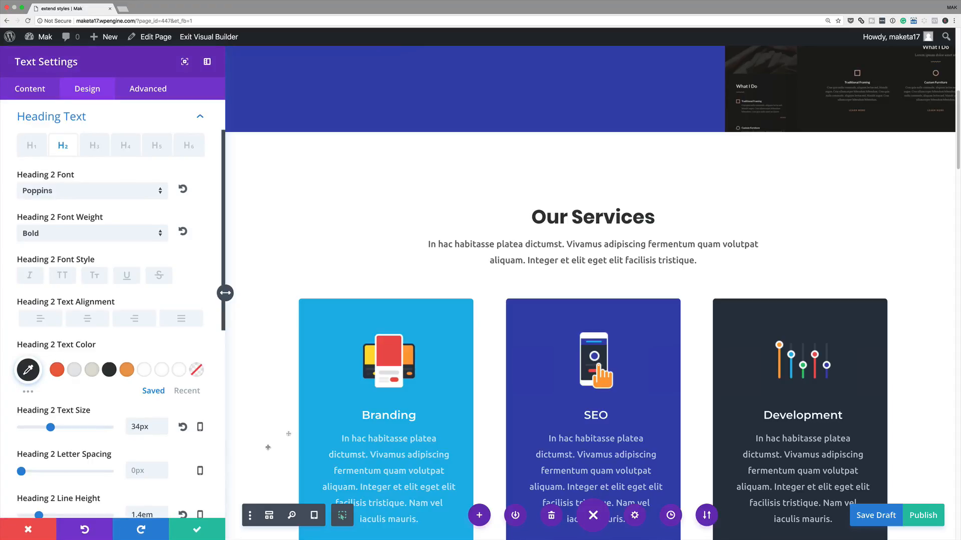
pyautogui.scroll(7, 432, 352)
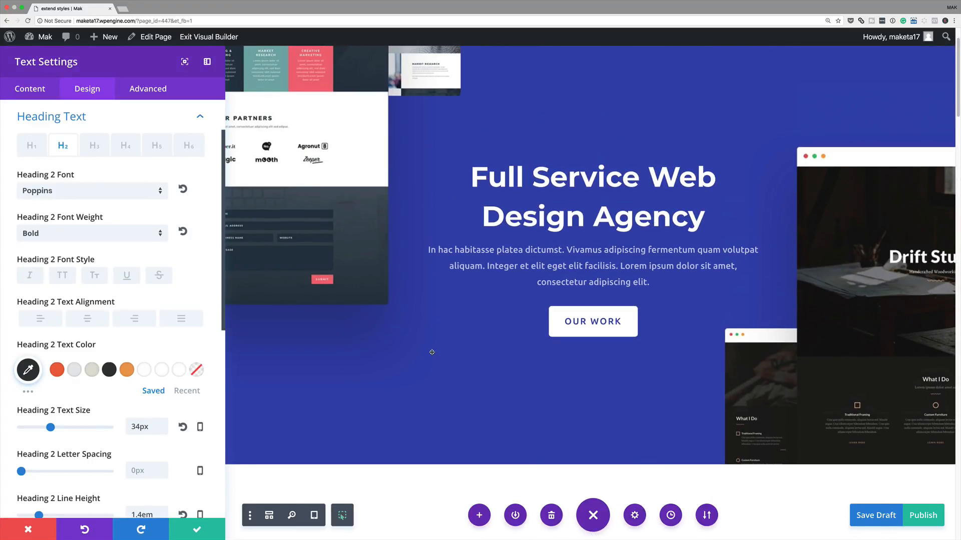
pyautogui.scroll(-8, 432, 352)
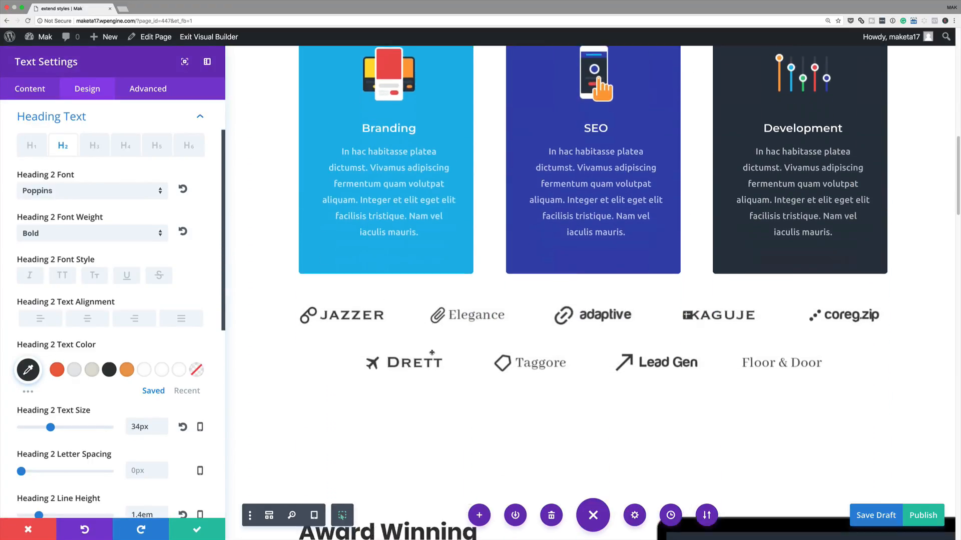
pyautogui.scroll(-5, 432, 352)
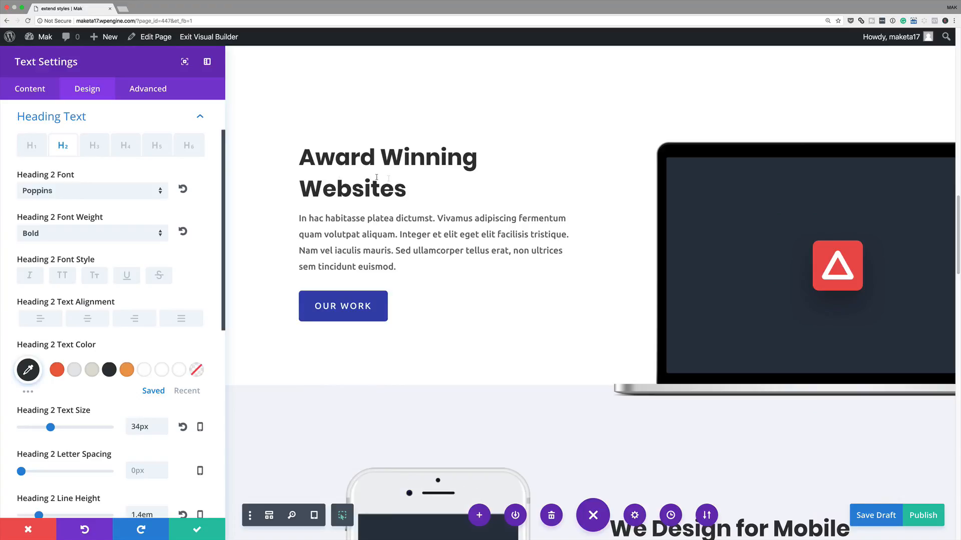
pyautogui.scroll(-6, 502, 384)
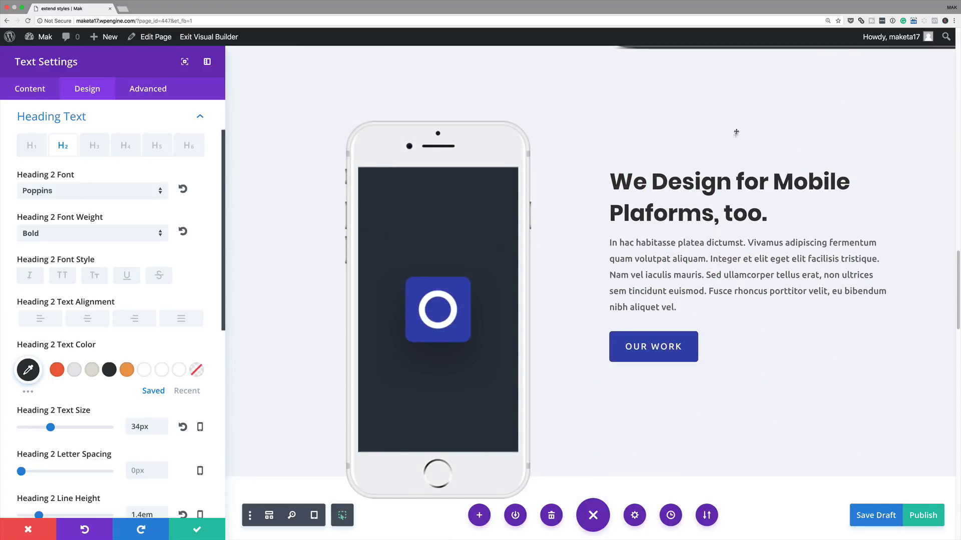
pyautogui.scroll(-5, 589, 318)
pyautogui.scroll(-2, 590, 319)
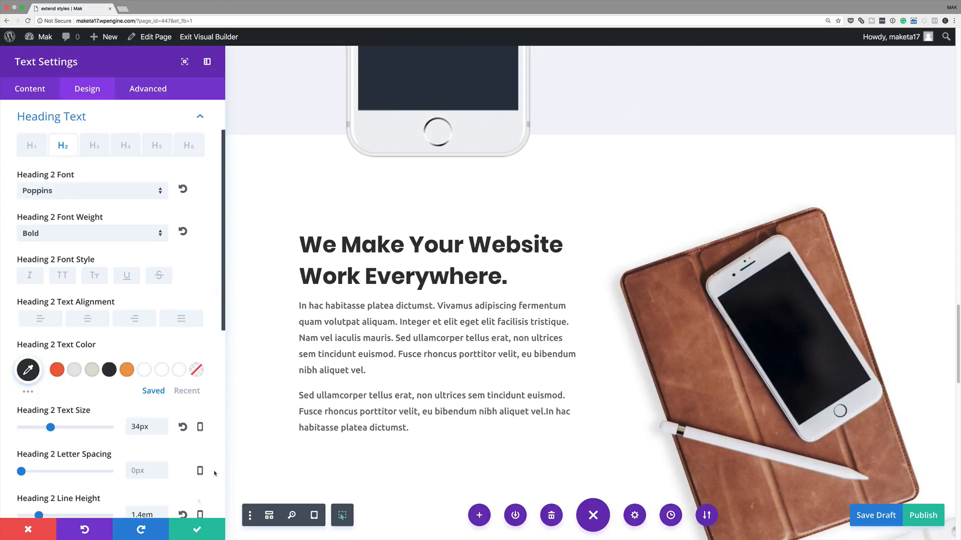
pyautogui.click(197, 531)
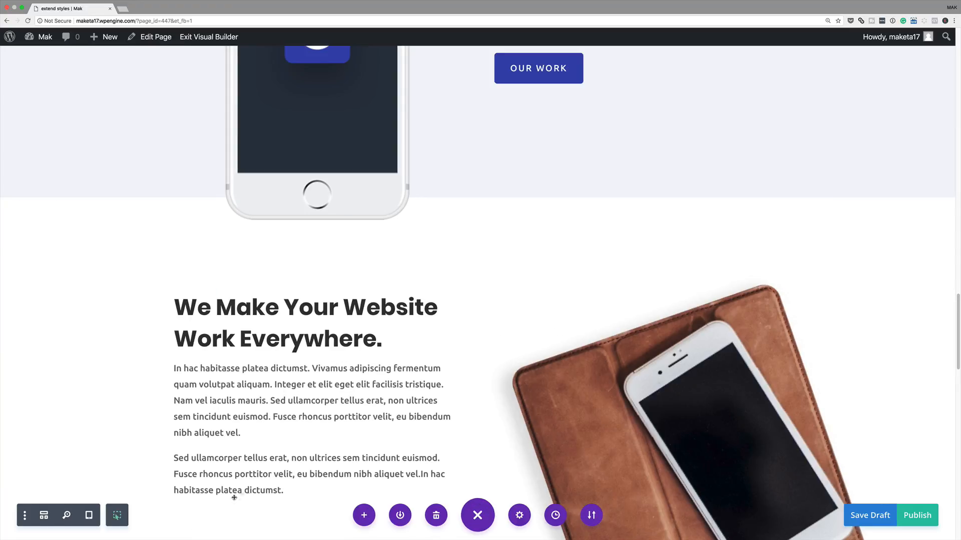
# Reopen the Our Services module's Heading 2 design options and set the text color to the saved red-orange #f06543.
pyautogui.scroll(10, 234, 495)
pyautogui.scroll(-15, 293, 489)
pyautogui.scroll(5, 300, 425)
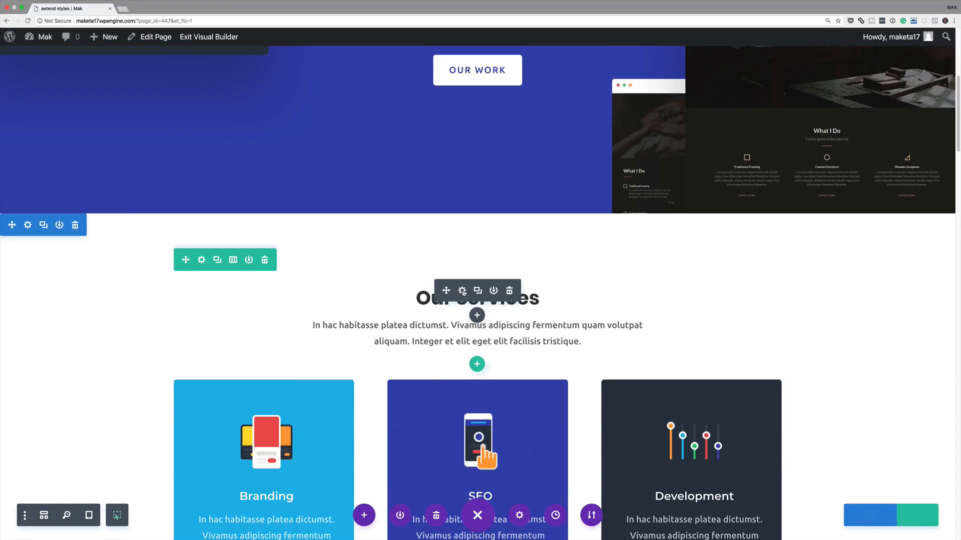
pyautogui.click(462, 292)
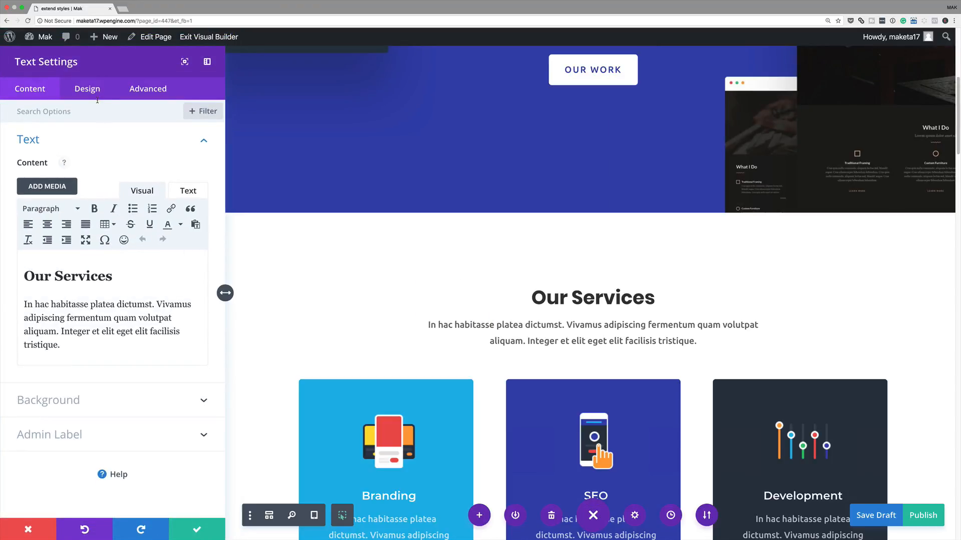
pyautogui.click(84, 88)
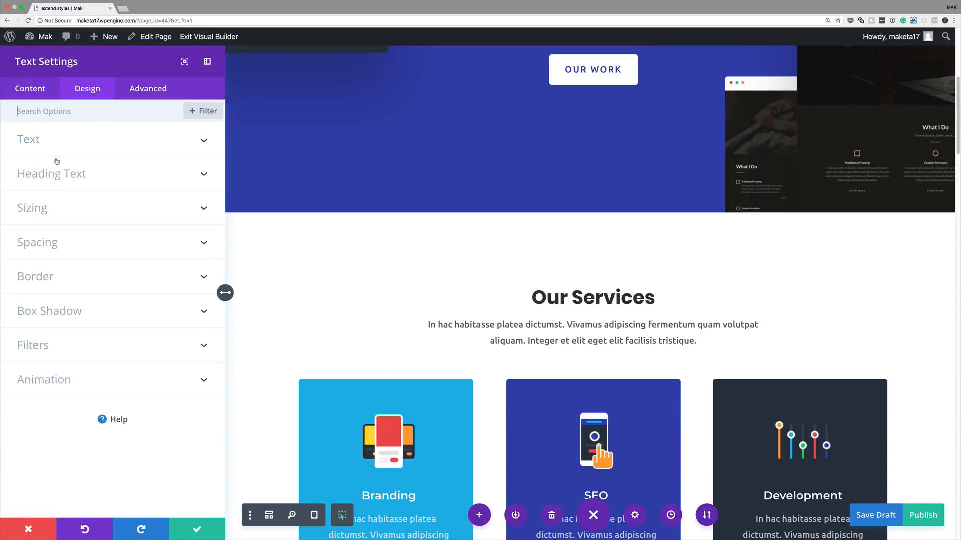
pyautogui.moveTo(472, 296)
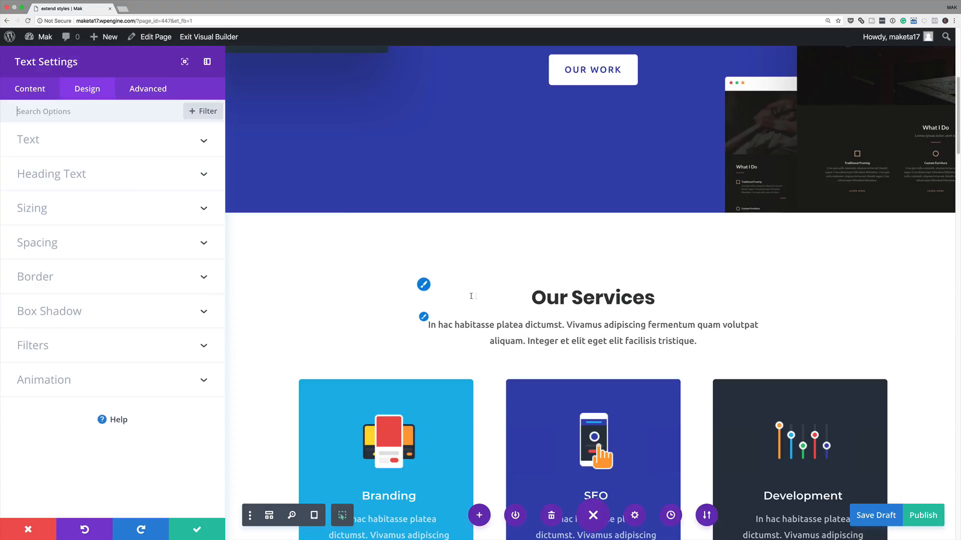
pyautogui.click(425, 285)
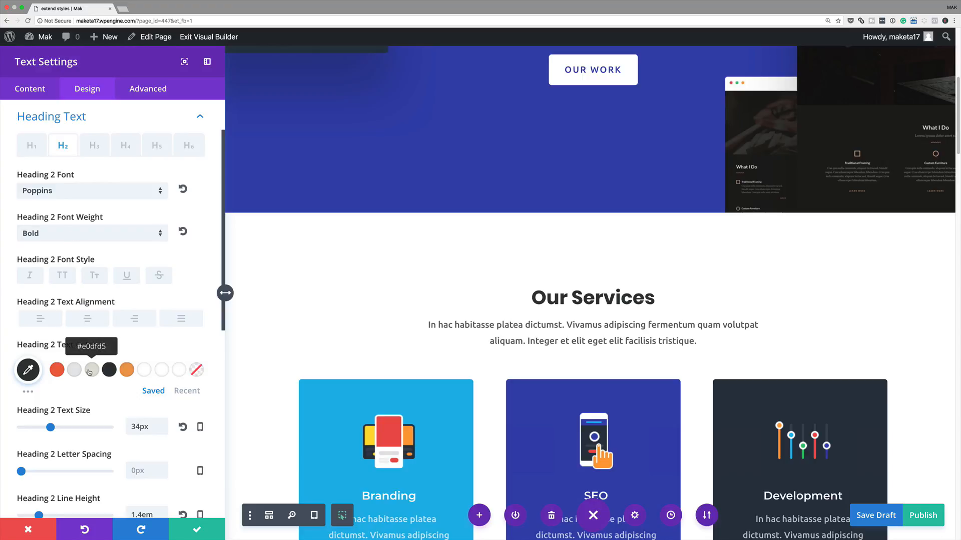
pyautogui.click(57, 370)
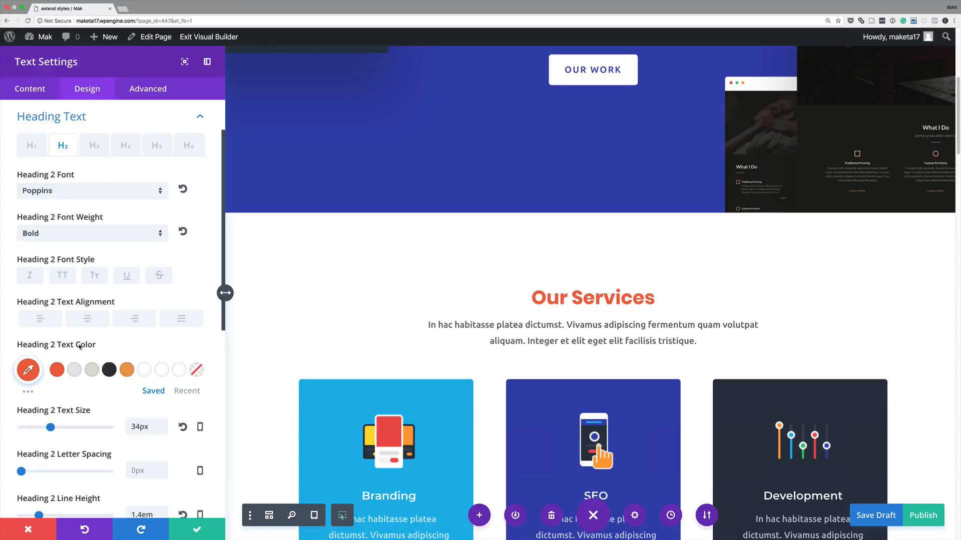
# Extend the #f06543 Heading 2 text color to all texts throughout this page and check the other section headings.
pyautogui.rightClick(79, 346)
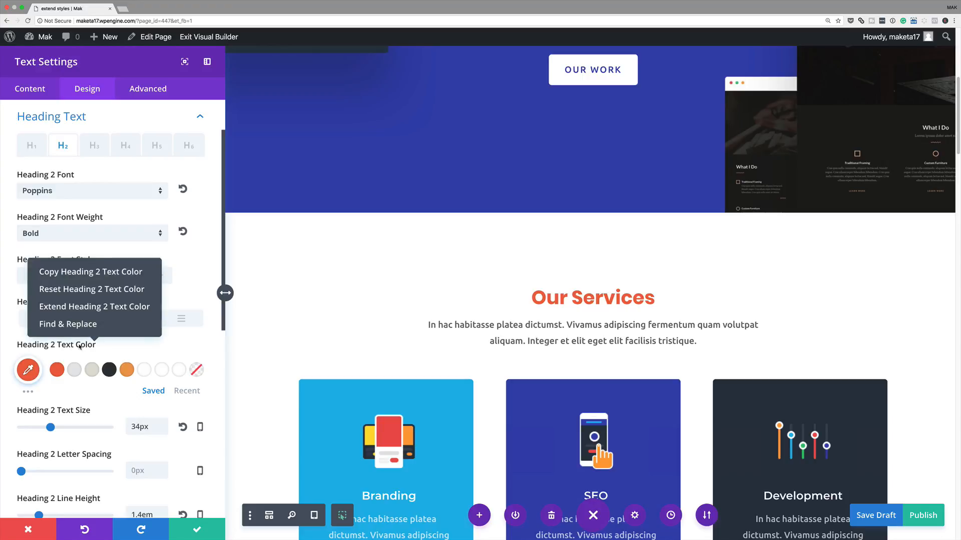
pyautogui.click(119, 309)
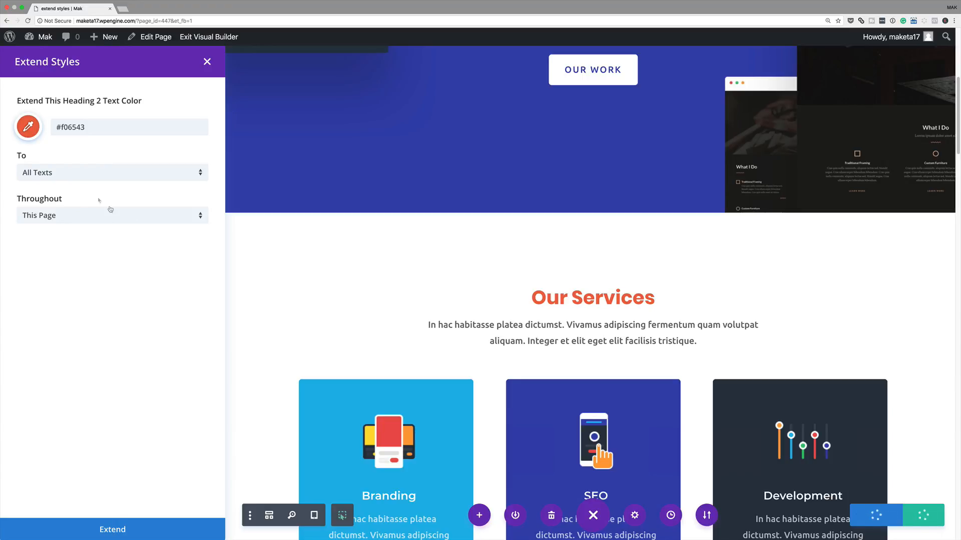
pyautogui.click(122, 530)
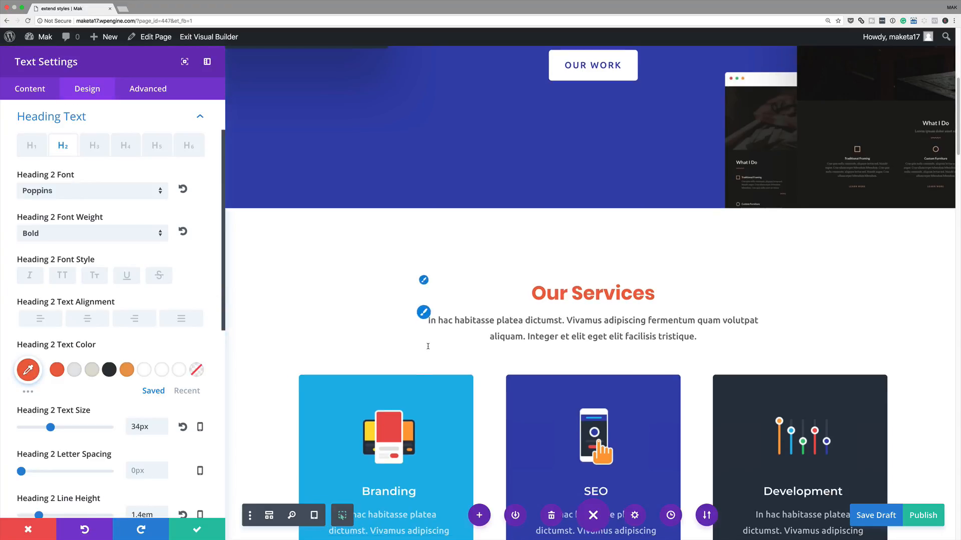
pyautogui.scroll(-6, 423, 345)
pyautogui.scroll(-5, 428, 347)
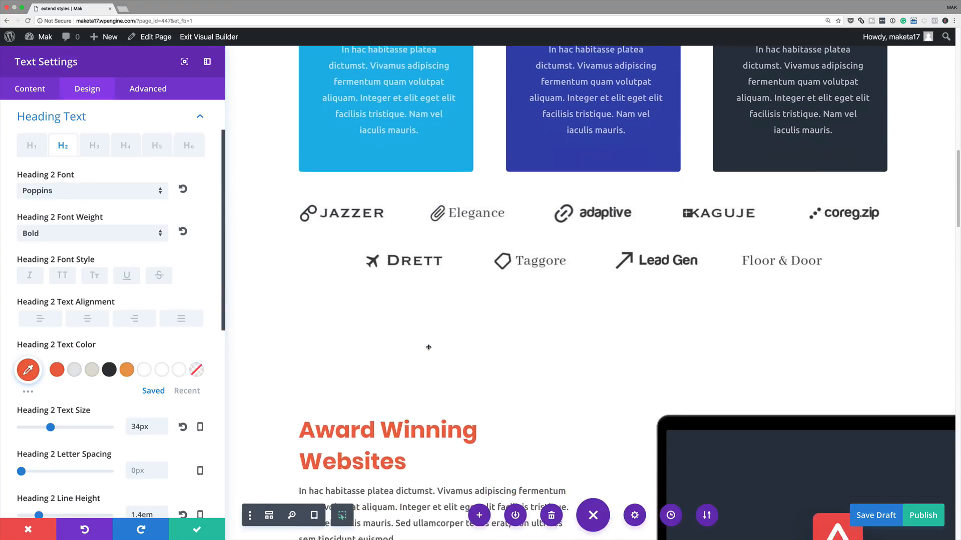
pyautogui.scroll(-10, 376, 406)
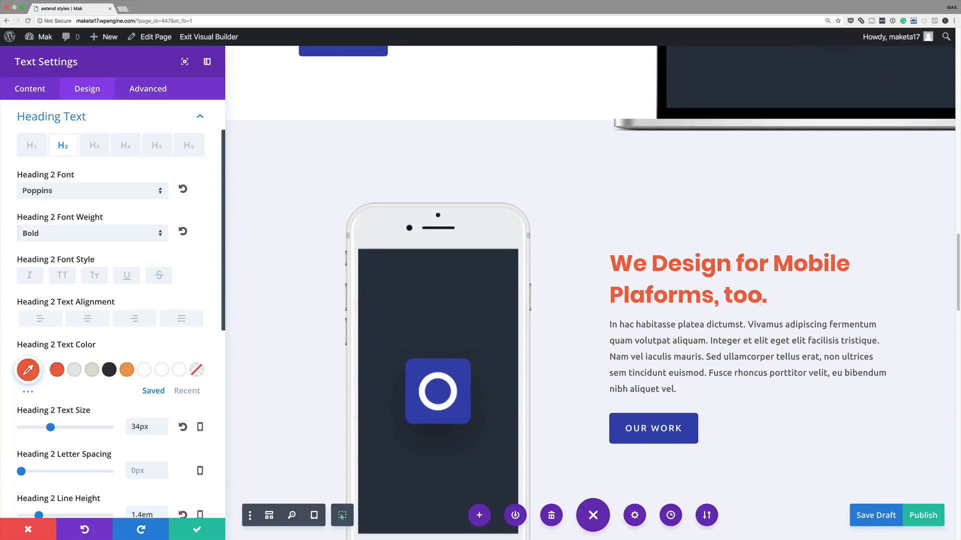
pyautogui.scroll(-6, 760, 301)
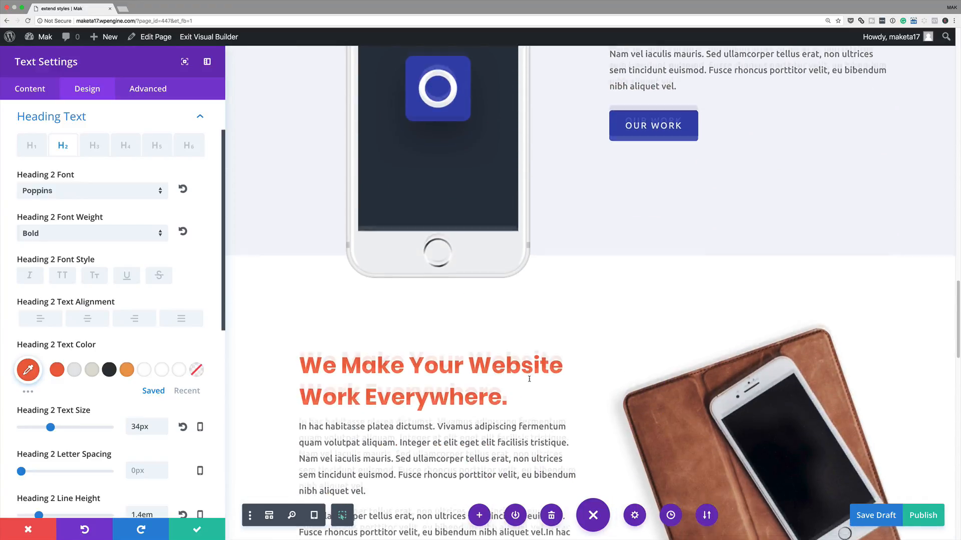
# Check the remaining section headings down to Our Trademarked Process & Workflow and save the text module's settings.
pyautogui.scroll(-15, 529, 379)
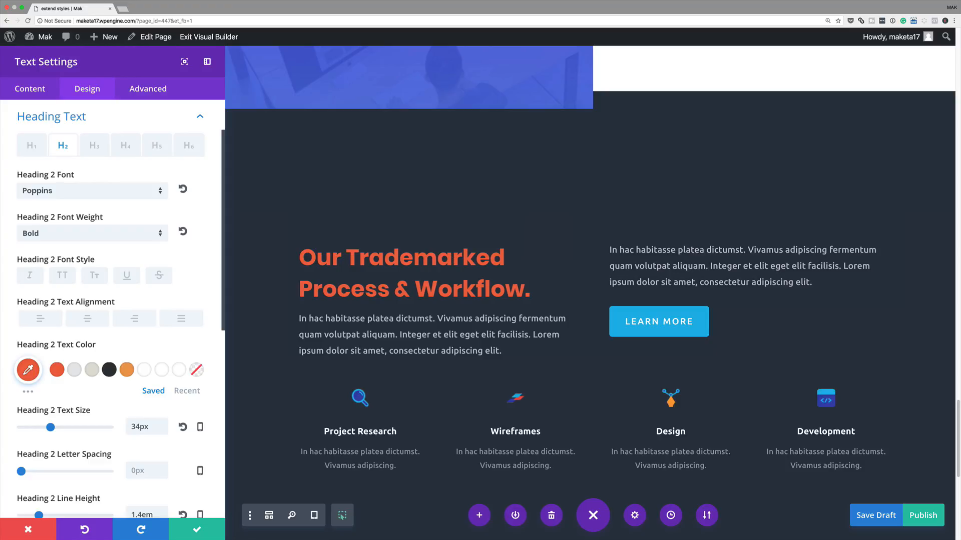
pyautogui.click(196, 530)
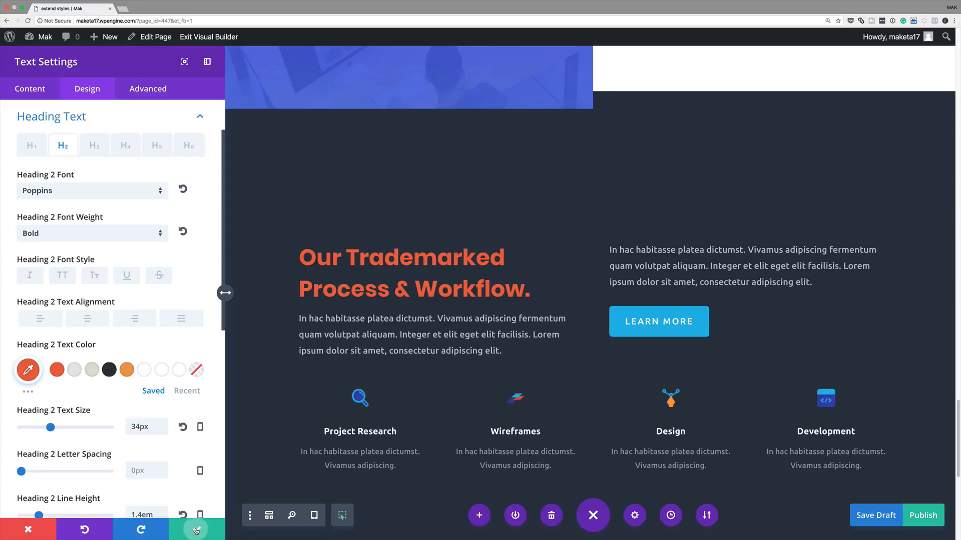
# Give the SEO blurb the hard-edged box shadow preset with 10px horizontal and 10px vertical position and no blur.
pyautogui.scroll(10, 479, 453)
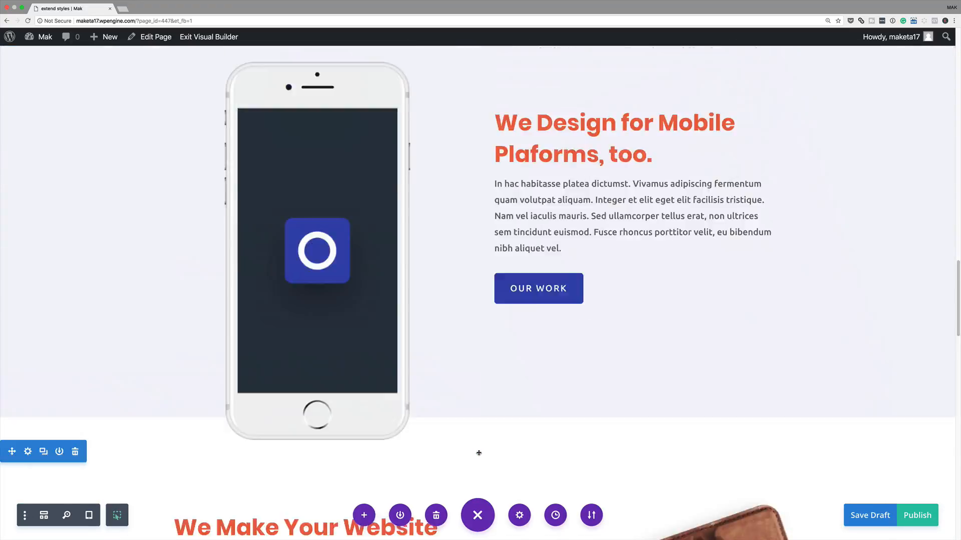
pyautogui.scroll(10, 479, 453)
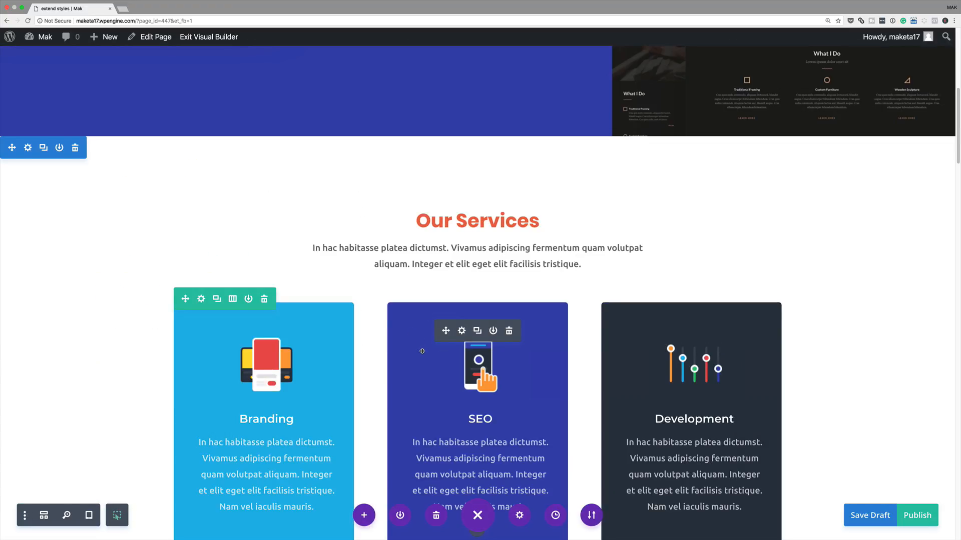
pyautogui.scroll(-3, 422, 352)
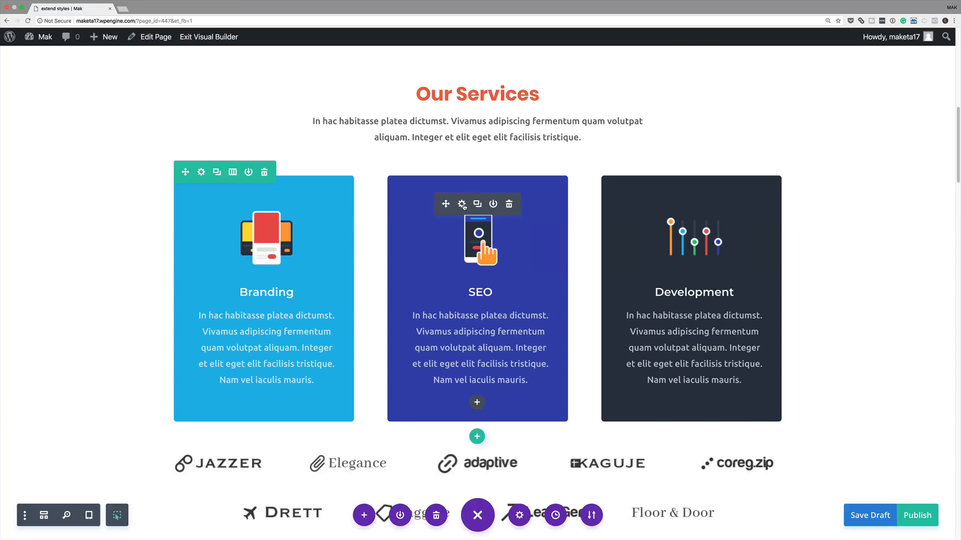
pyautogui.click(462, 205)
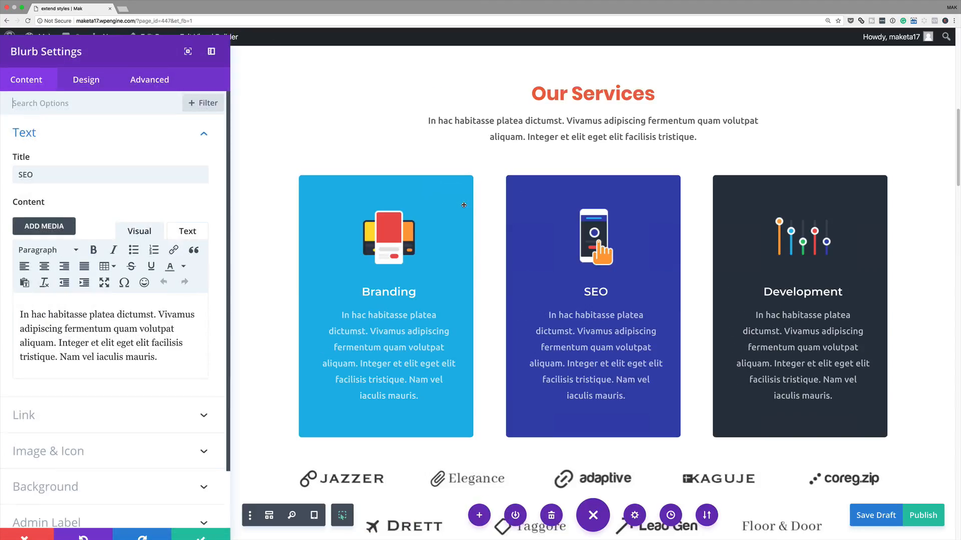
pyautogui.click(94, 92)
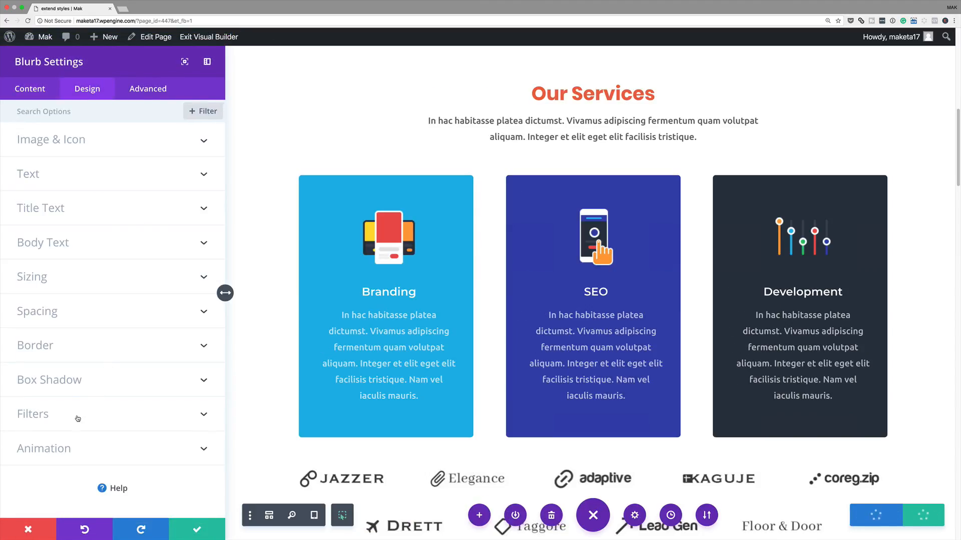
pyautogui.click(62, 382)
pyautogui.click(94, 319)
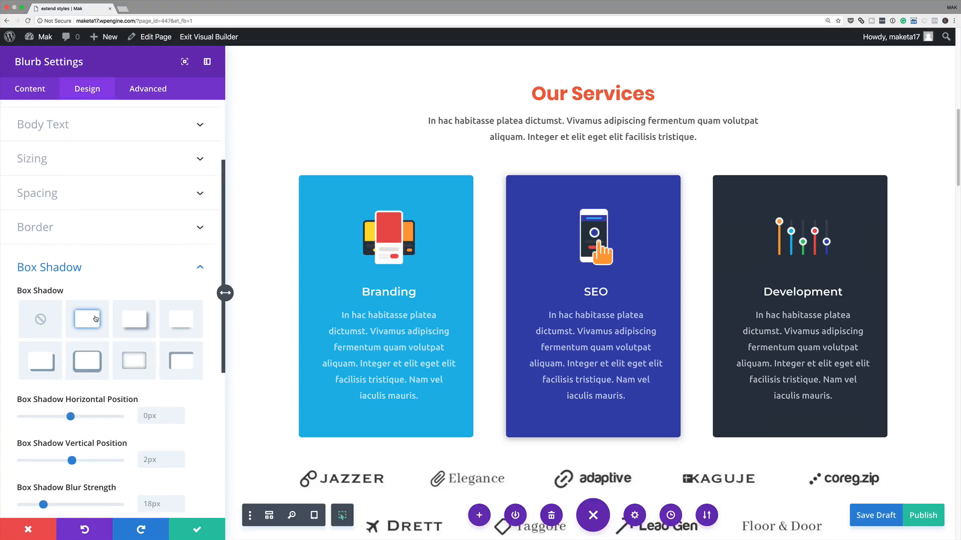
pyautogui.click(42, 362)
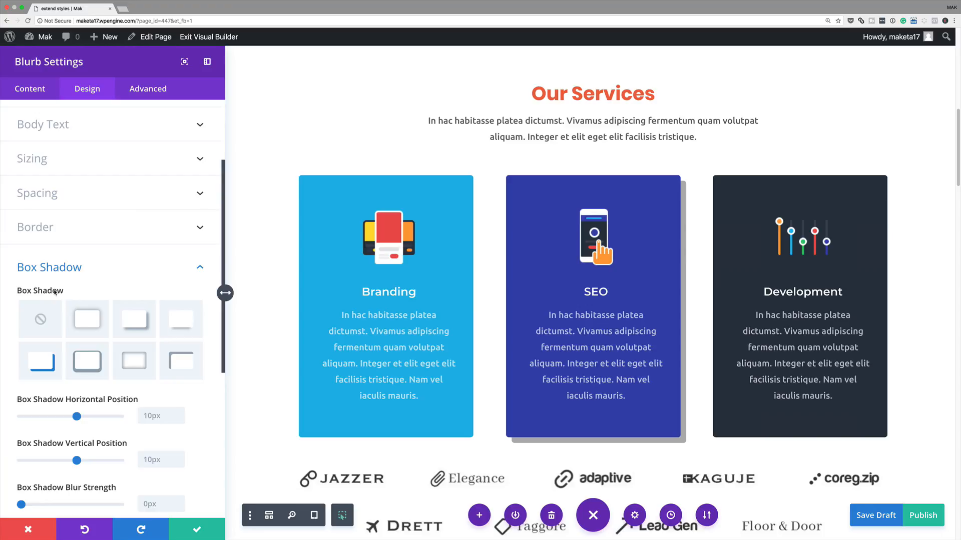
# Extend the SEO blurb's box shadow to all videos throughout this page.
pyautogui.rightClick(56, 292)
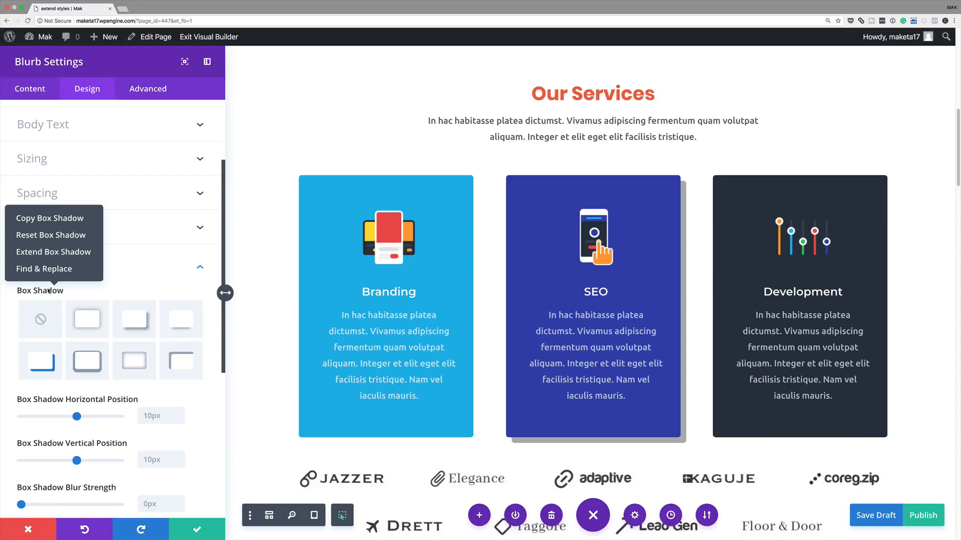
pyautogui.click(41, 255)
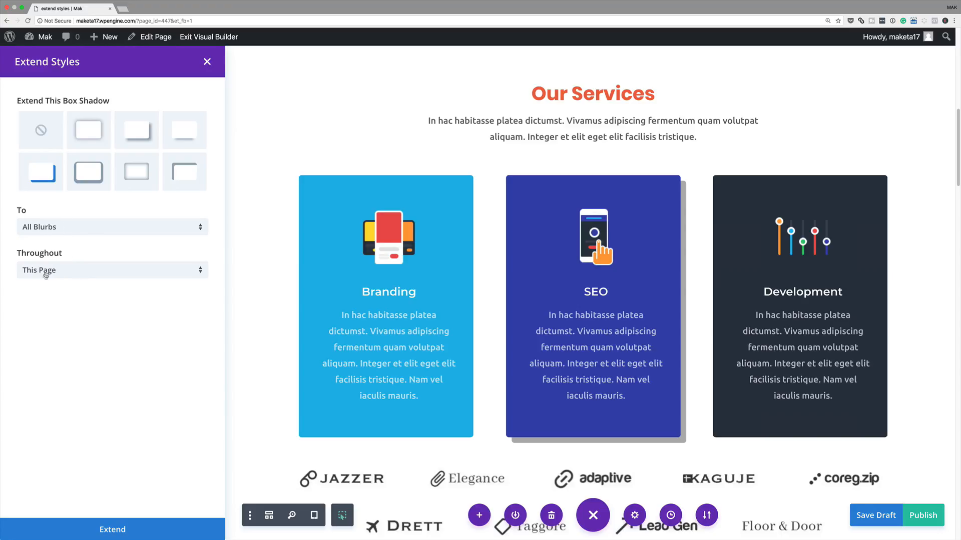
pyautogui.click(74, 229)
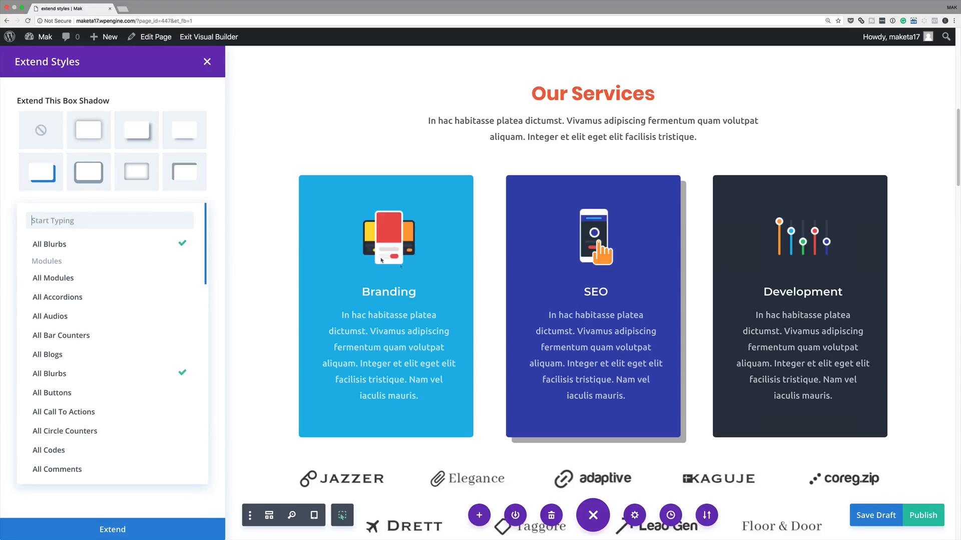
pyautogui.scroll(-7, 471, 368)
pyautogui.scroll(-10, 471, 368)
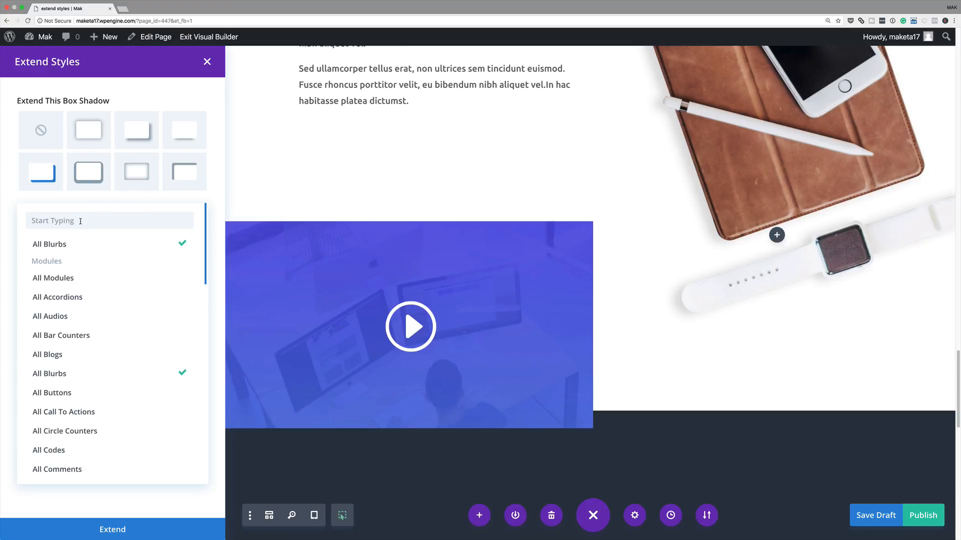
pyautogui.write('vide')
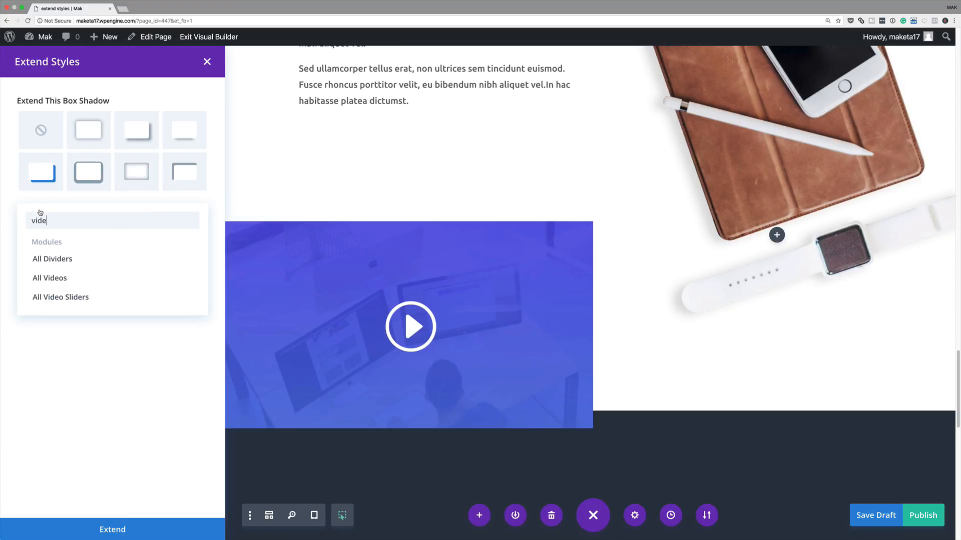
pyautogui.click(61, 278)
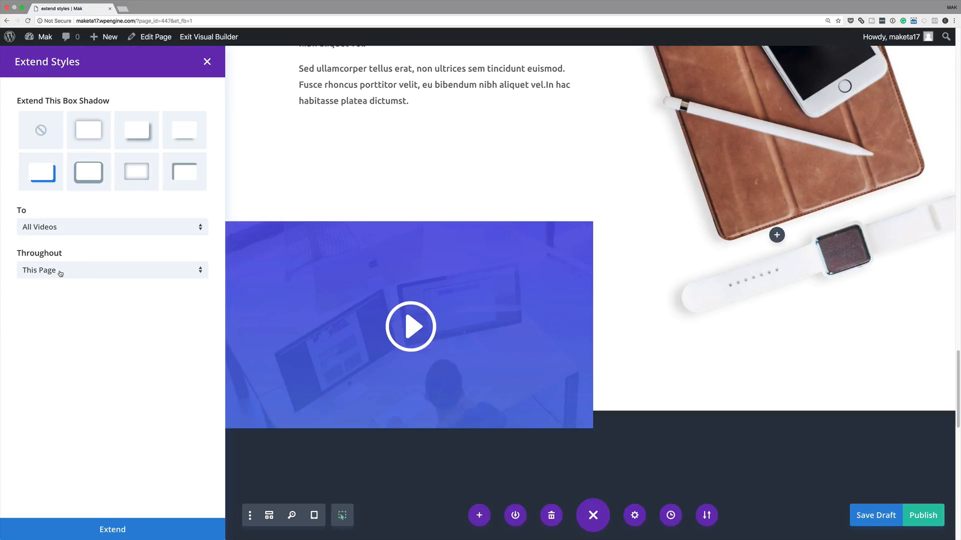
pyautogui.click(124, 530)
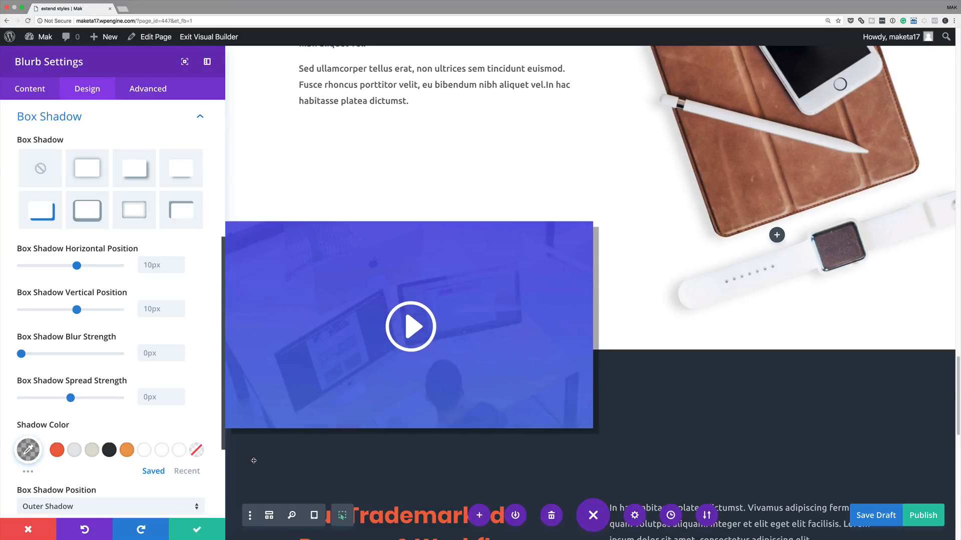
# Give the Award Winning Websites text module a Slide animation with the direction set to Up.
pyautogui.scroll(10, 364, 457)
pyautogui.scroll(10, 365, 460)
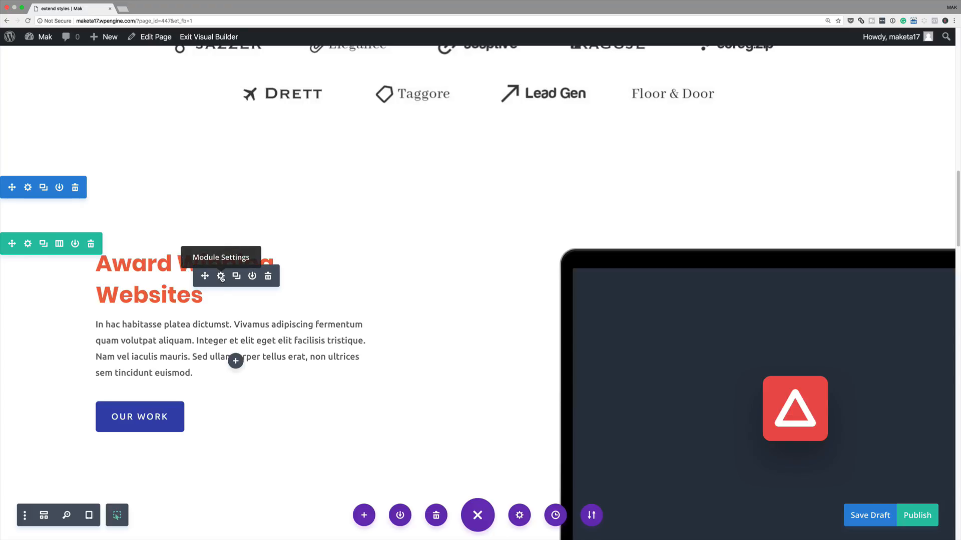
pyautogui.click(221, 277)
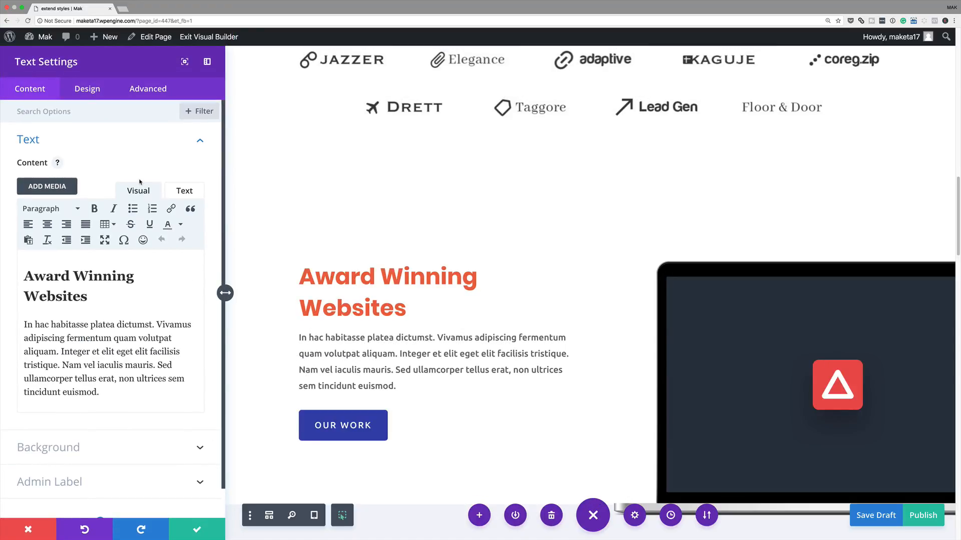
pyautogui.click(93, 91)
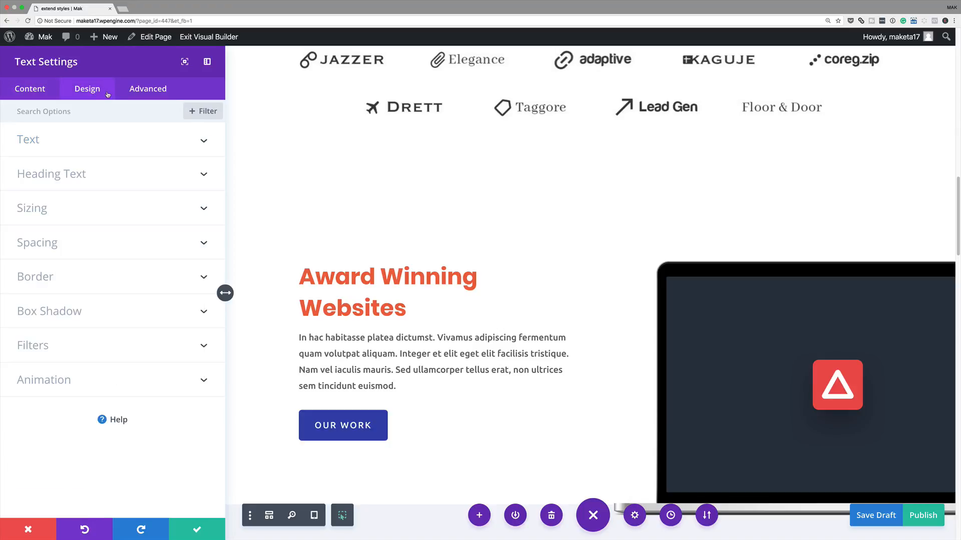
pyautogui.click(60, 384)
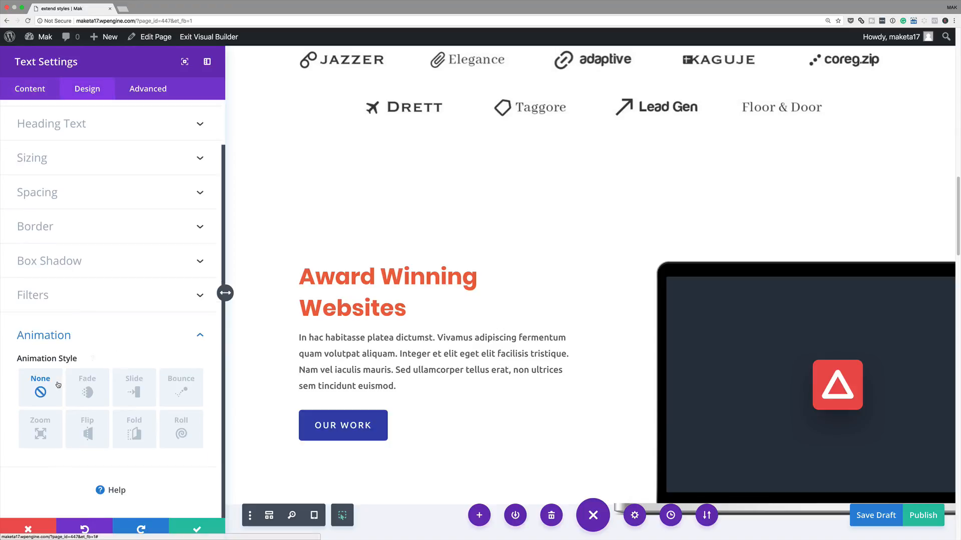
pyautogui.click(134, 391)
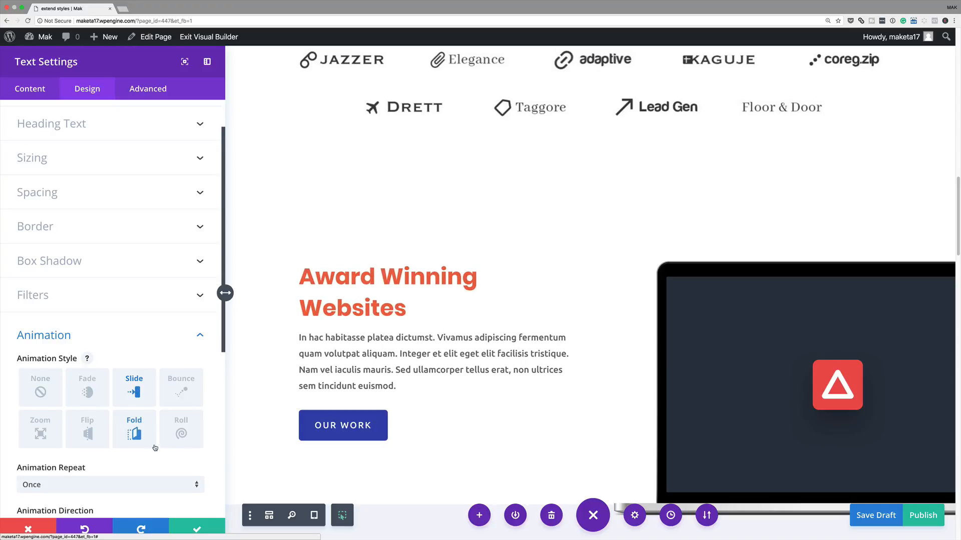
pyautogui.scroll(-3, 145, 441)
pyautogui.scroll(-2, 154, 447)
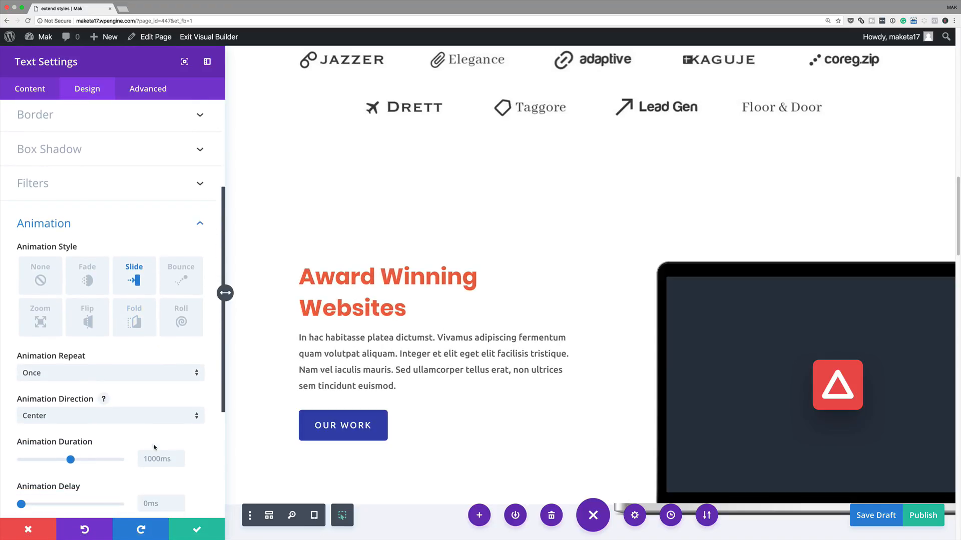
pyautogui.click(136, 420)
pyautogui.click(129, 446)
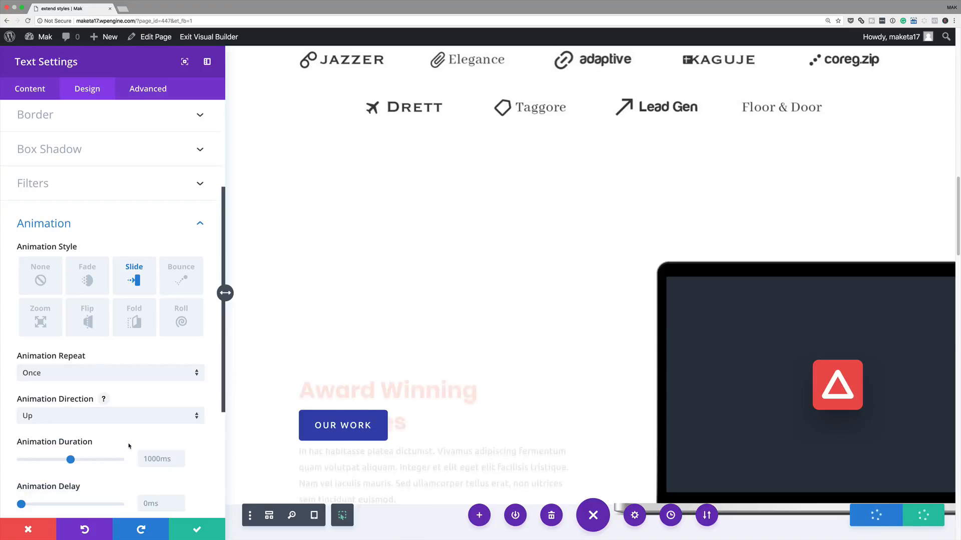
# Set the text module's animation intensity to 34% and its starting opacity to 18%.
pyautogui.scroll(-5, 188, 480)
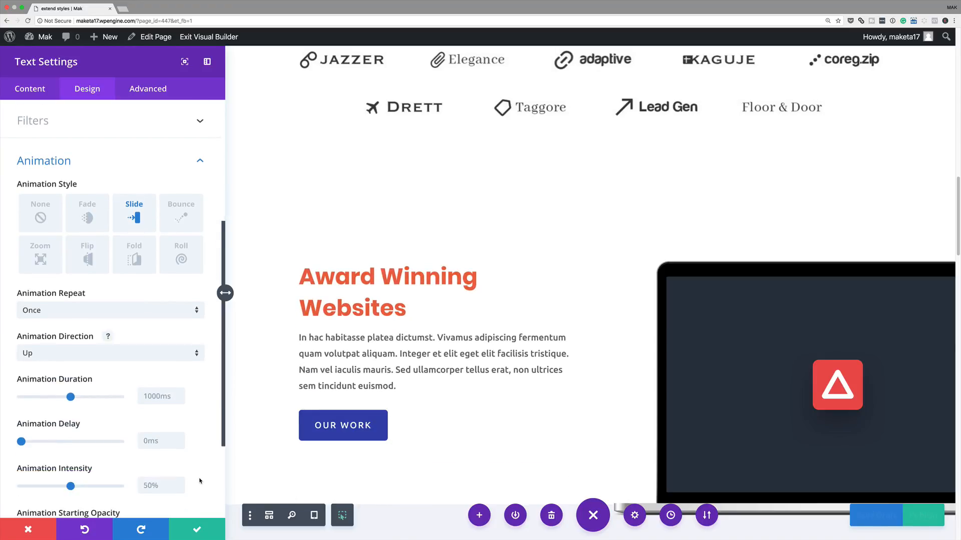
pyautogui.moveTo(71, 422); pyautogui.dragTo(55, 421)
pyautogui.moveTo(21, 465); pyautogui.dragTo(39, 465)
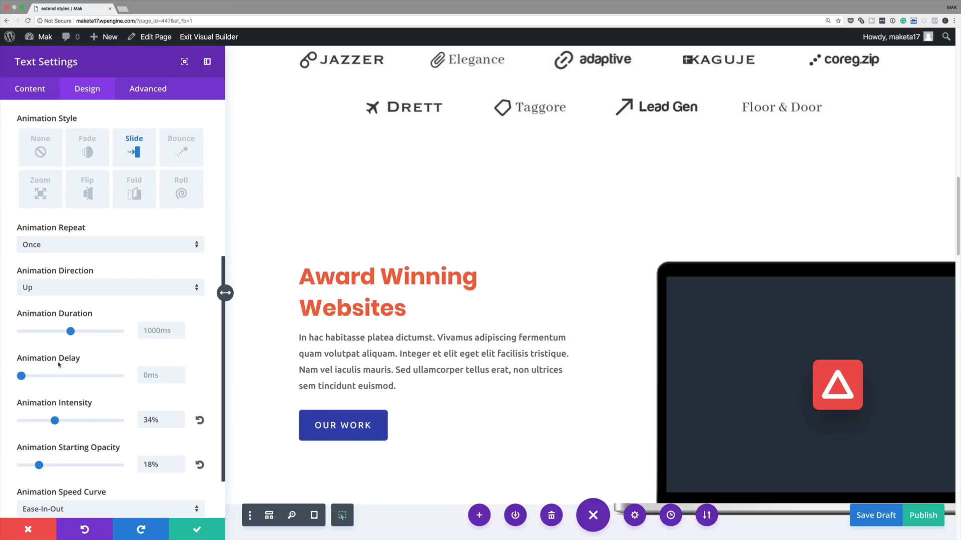
# Extend the Slide animation style from the Award Winning Websites text to all blurbs throughout this page.
pyautogui.scroll(3, 70, 319)
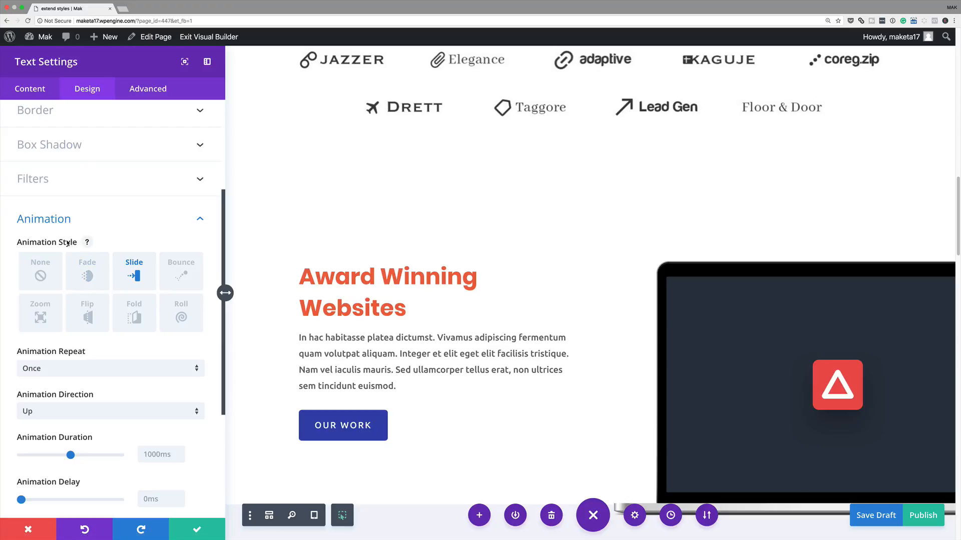
pyautogui.rightClick(68, 244)
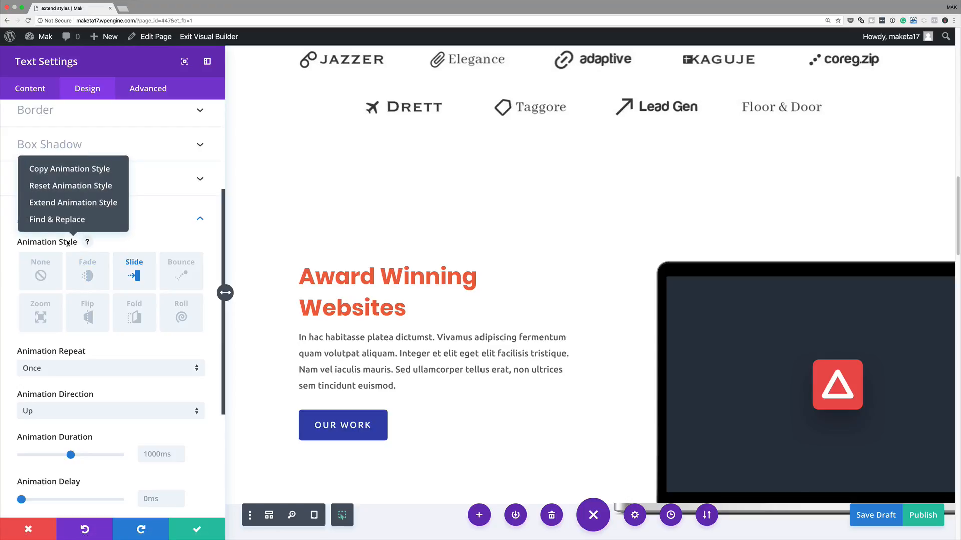
pyautogui.click(66, 204)
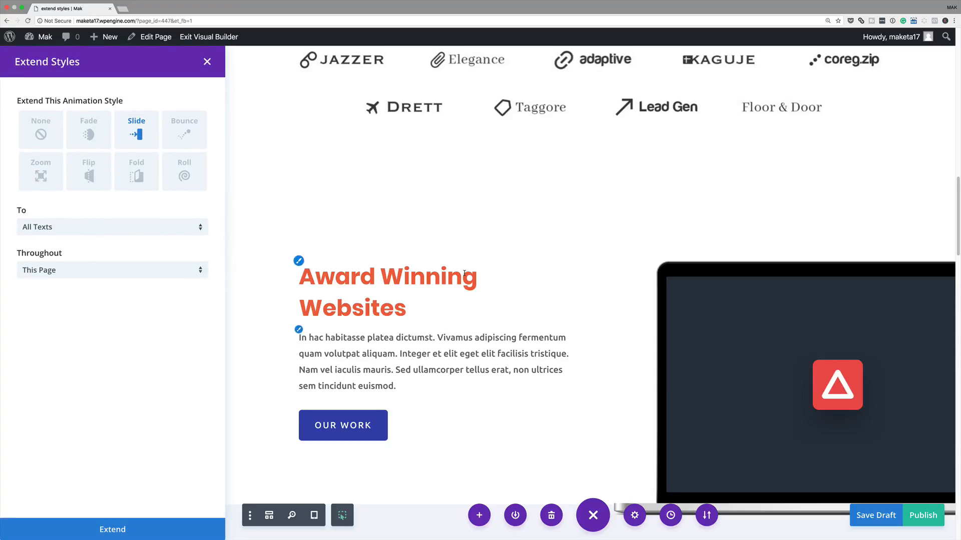
pyautogui.scroll(7, 441, 240)
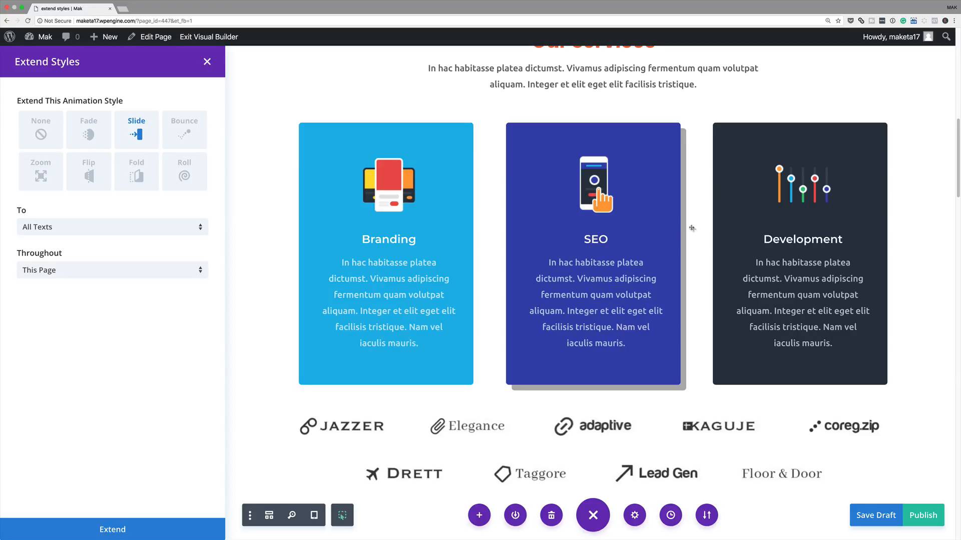
pyautogui.click(105, 228)
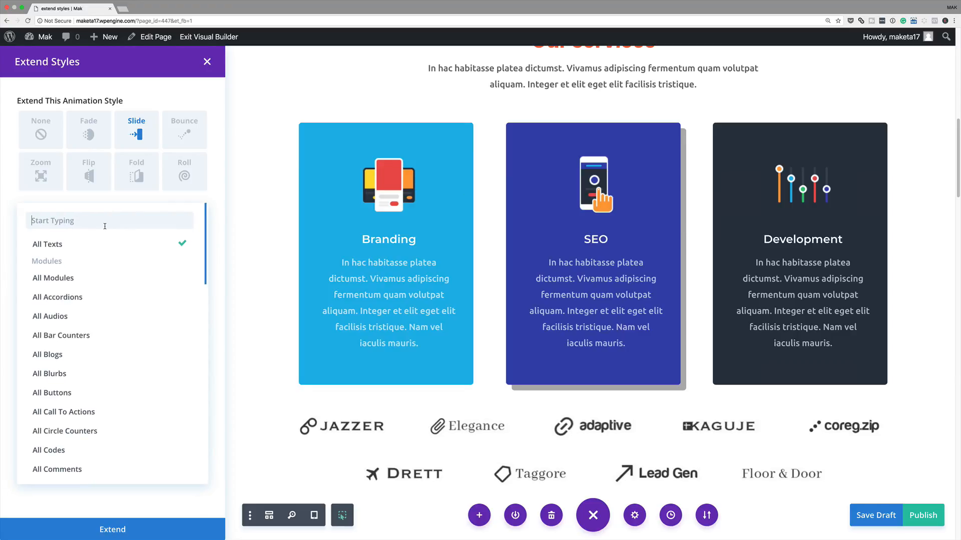
pyautogui.click(49, 374)
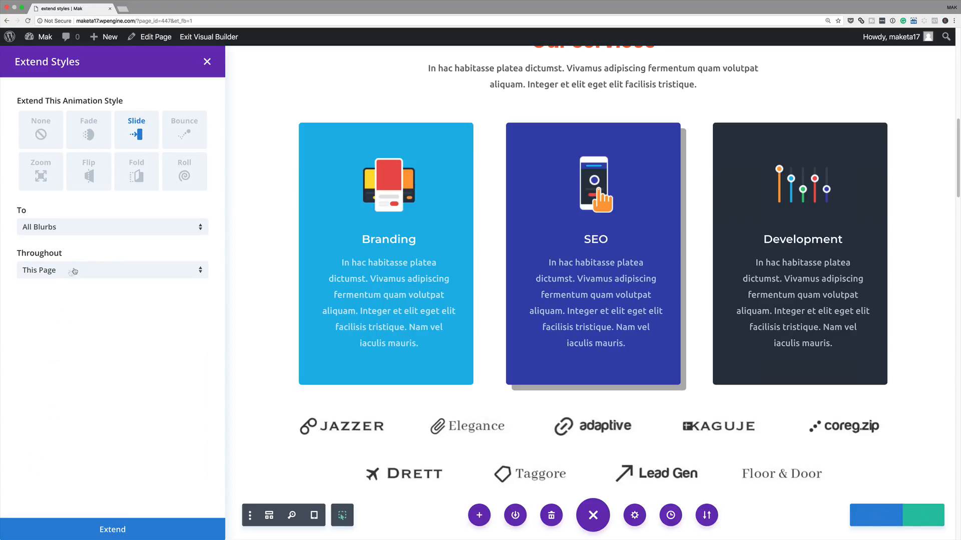
pyautogui.click(105, 274)
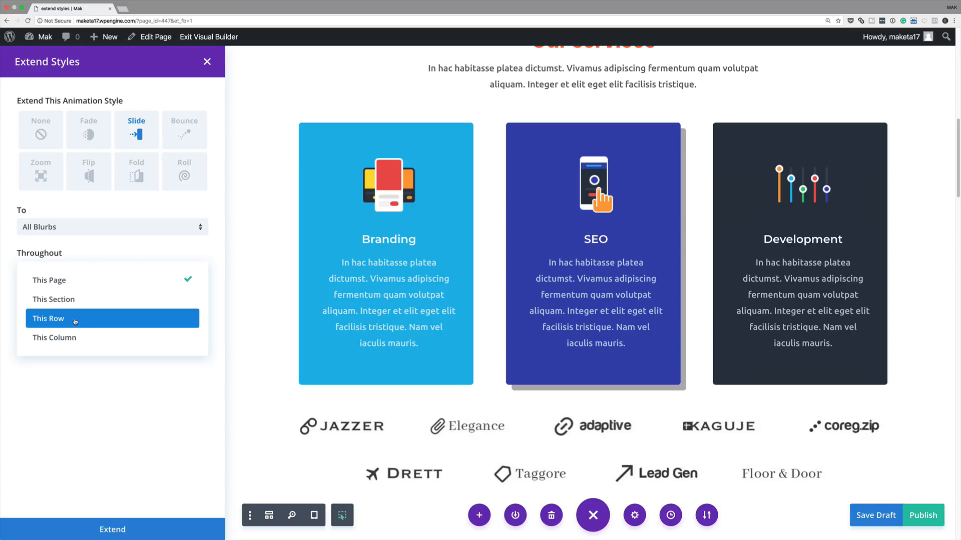
pyautogui.click(79, 246)
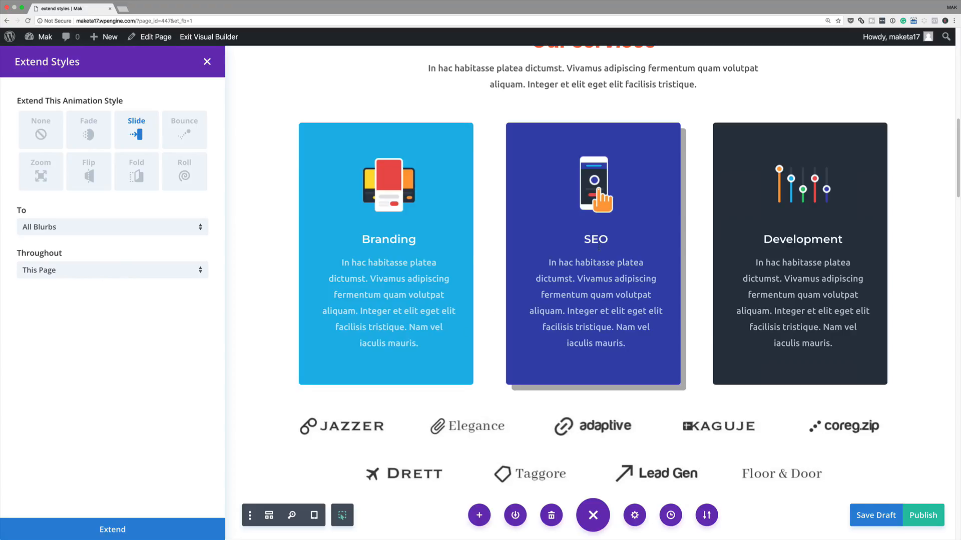
pyautogui.click(122, 532)
# Save the text module's settings and publish the page.
pyautogui.click(205, 529)
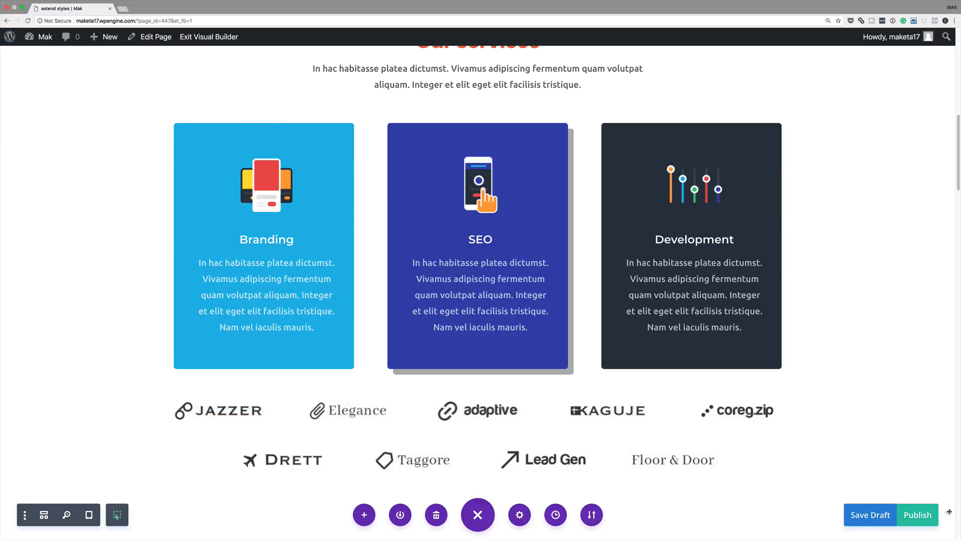
pyautogui.click(925, 520)
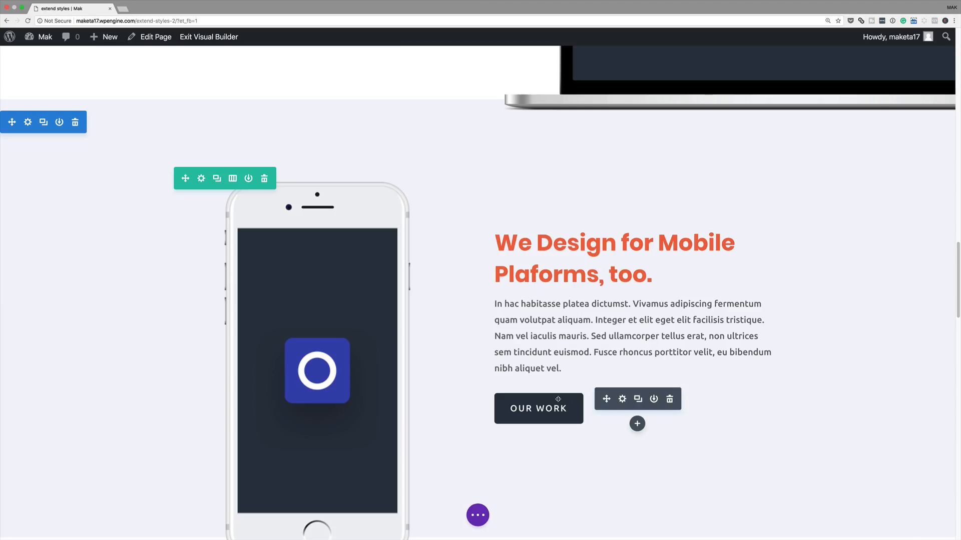
# Set the background color of the Our Work button in the mobile platforms section to dark navy #16236b.
pyautogui.click(622, 399)
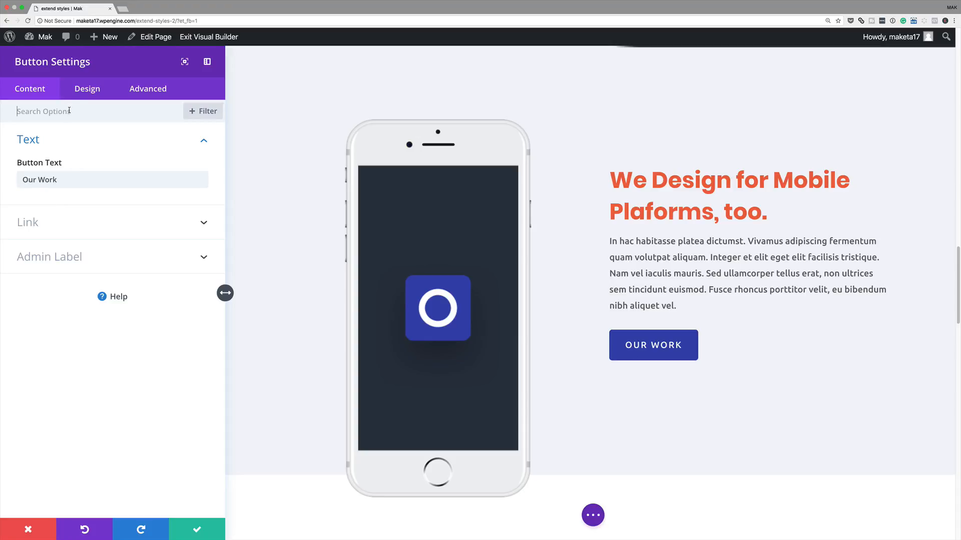
pyautogui.click(83, 96)
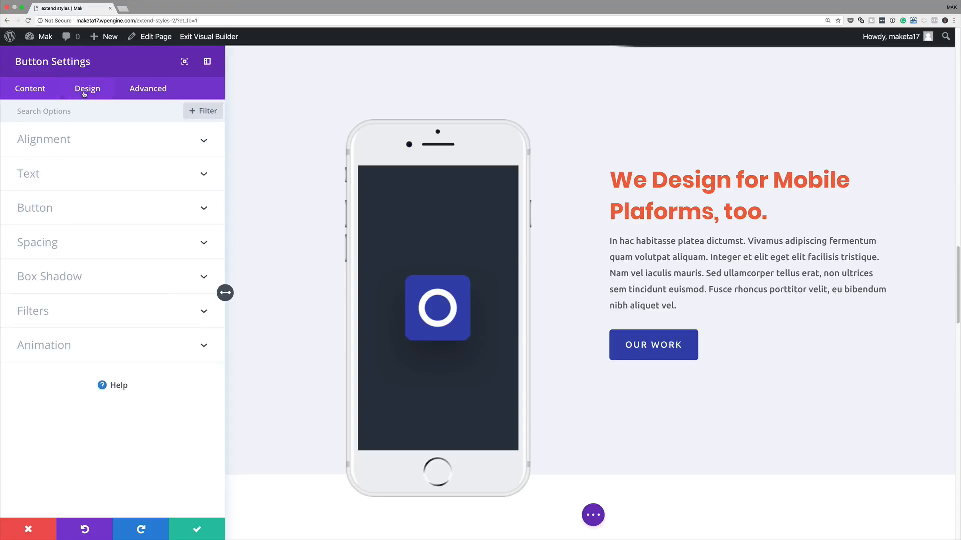
pyautogui.click(41, 214)
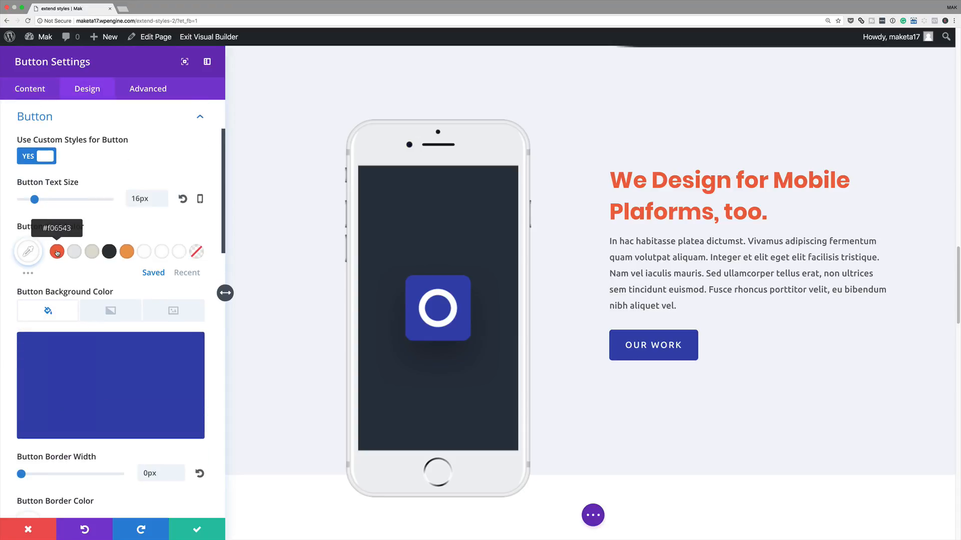
pyautogui.click(127, 355)
pyautogui.moveTo(139, 375); pyautogui.dragTo(140, 404)
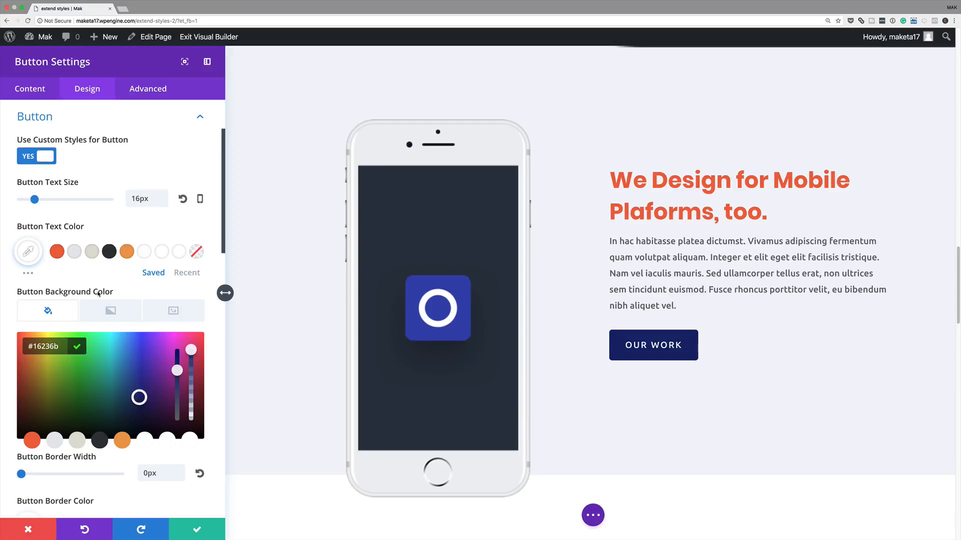
# Extend the Our Work button's background color to all buttons throughout this page.
pyautogui.rightClick(98, 294)
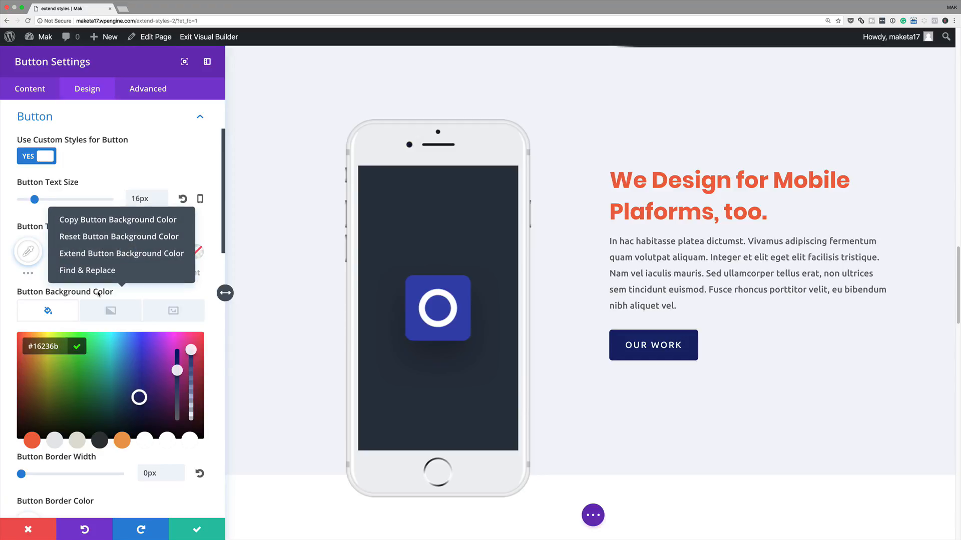
pyautogui.click(127, 256)
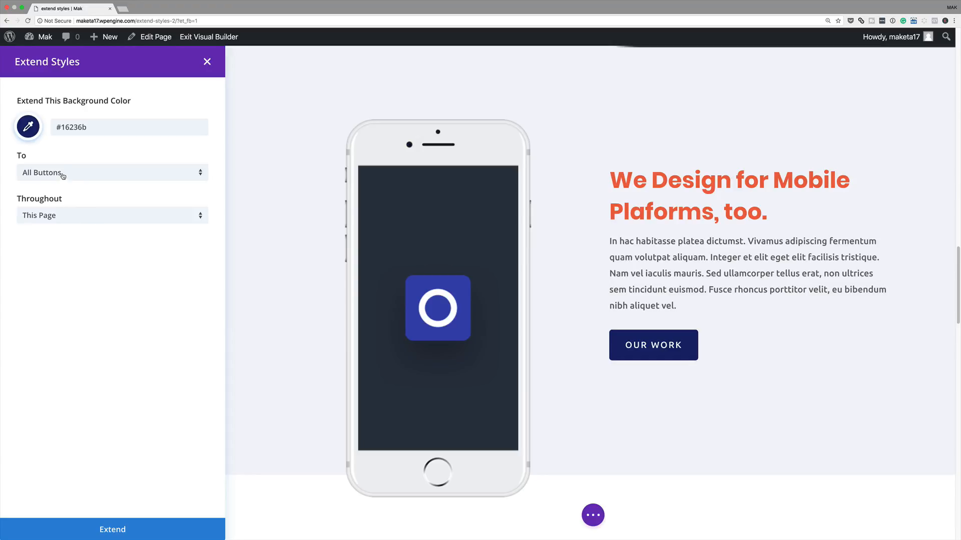
pyautogui.scroll(-1, 620, 425)
pyautogui.scroll(-15, 621, 425)
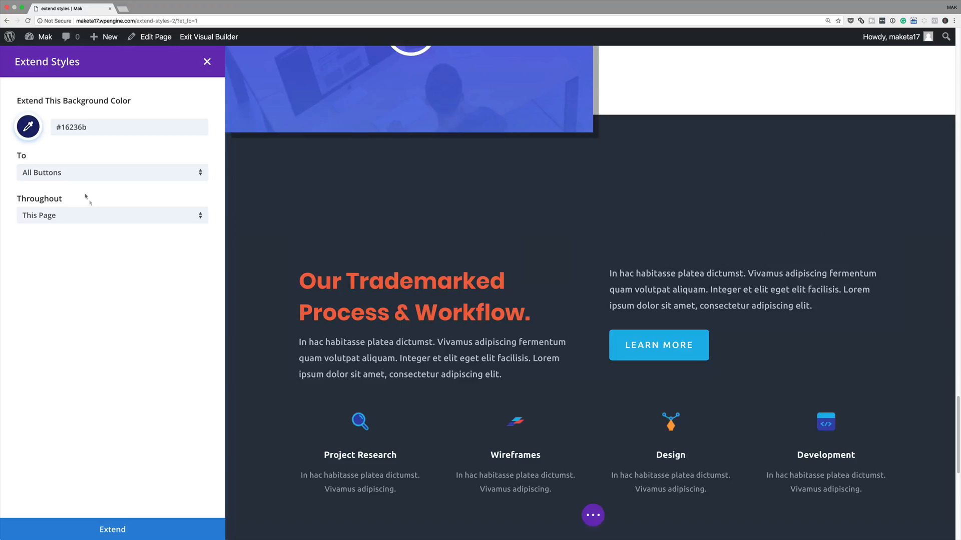
pyautogui.click(121, 532)
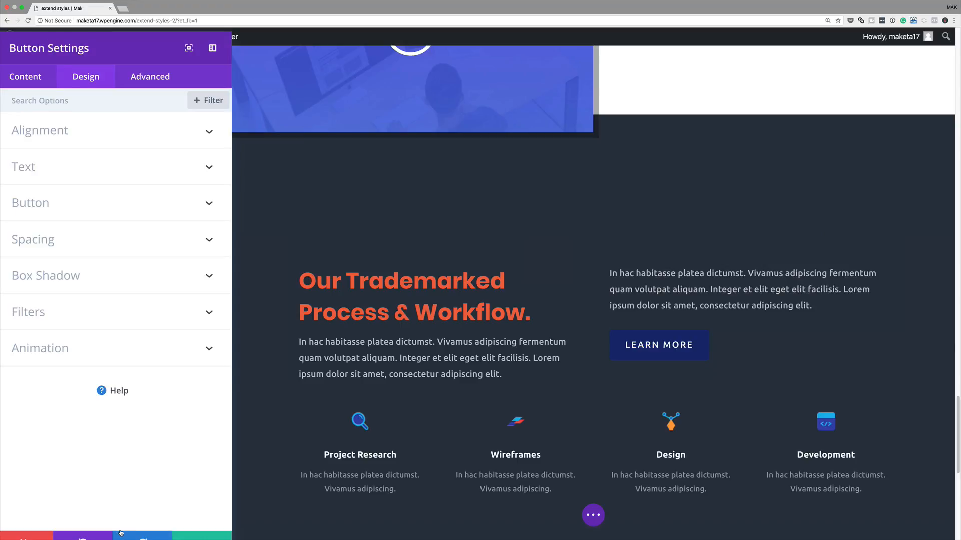
pyautogui.scroll(8, 590, 446)
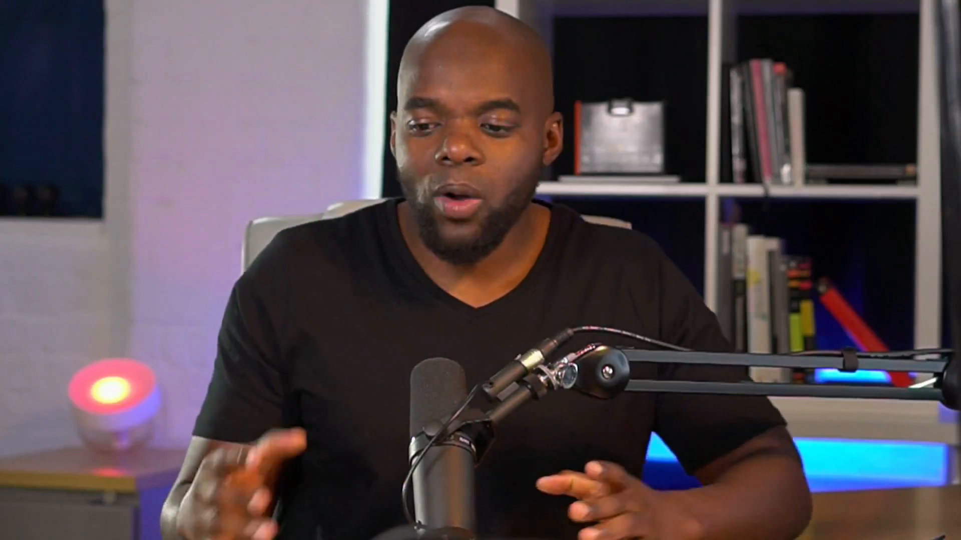